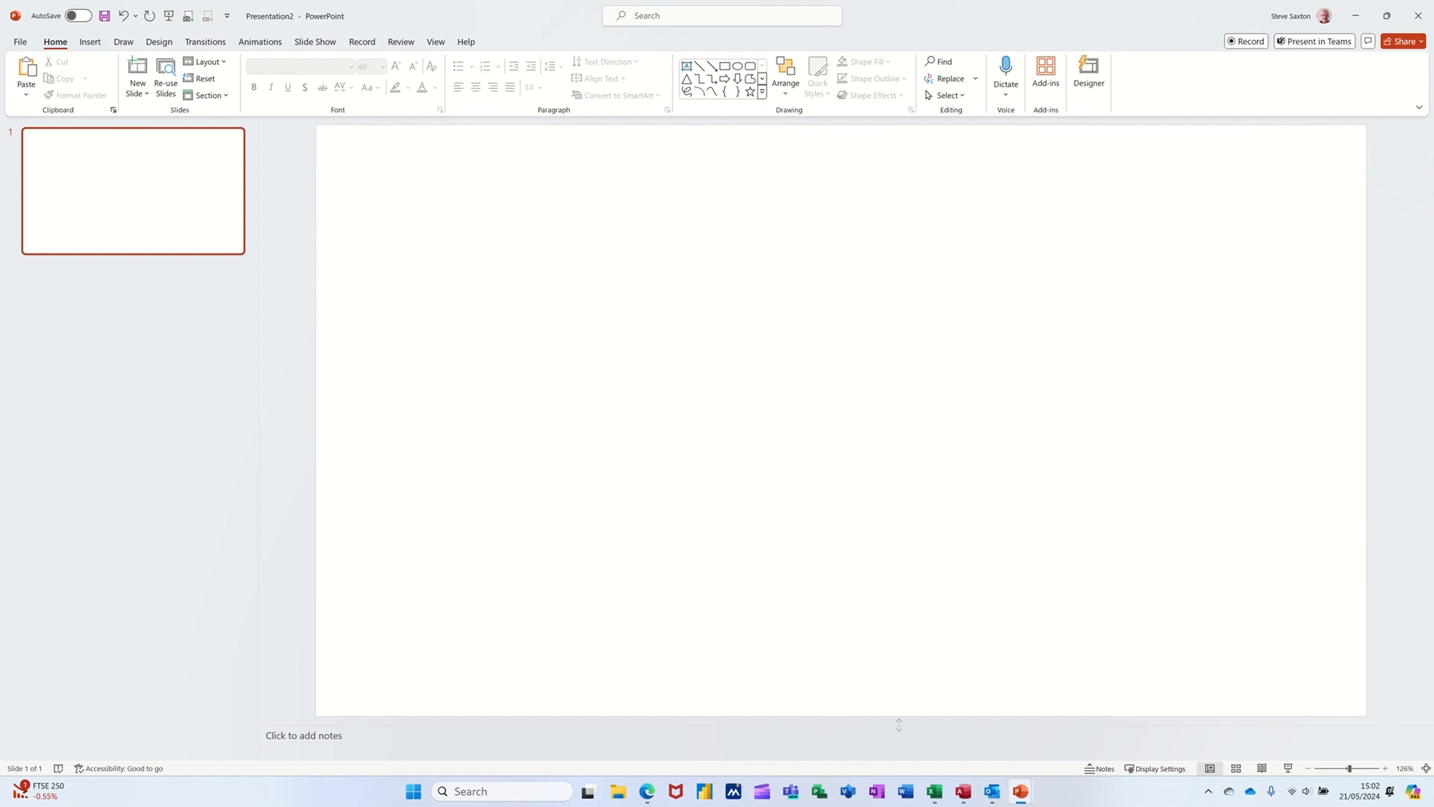
# Step: Switch to the Charting 2024 V1 workbook in Excel and copy the Waterloo Casualties table in A2:F6
pyautogui.moveTo(929, 790)
pyautogui.click(957, 750)
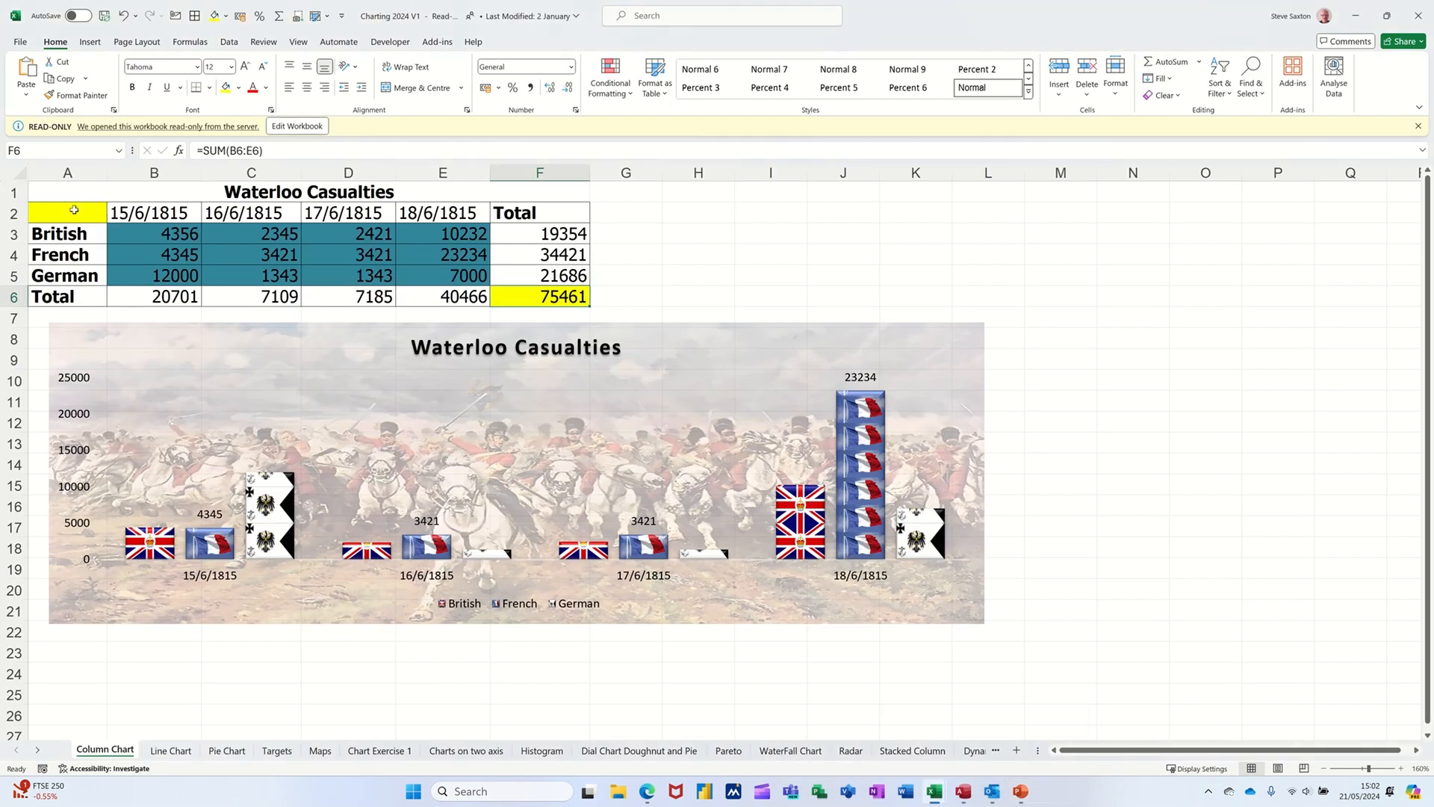
pyautogui.moveTo(75, 210); pyautogui.dragTo(511, 288)
pyautogui.hotkey('ctrl', 'c')
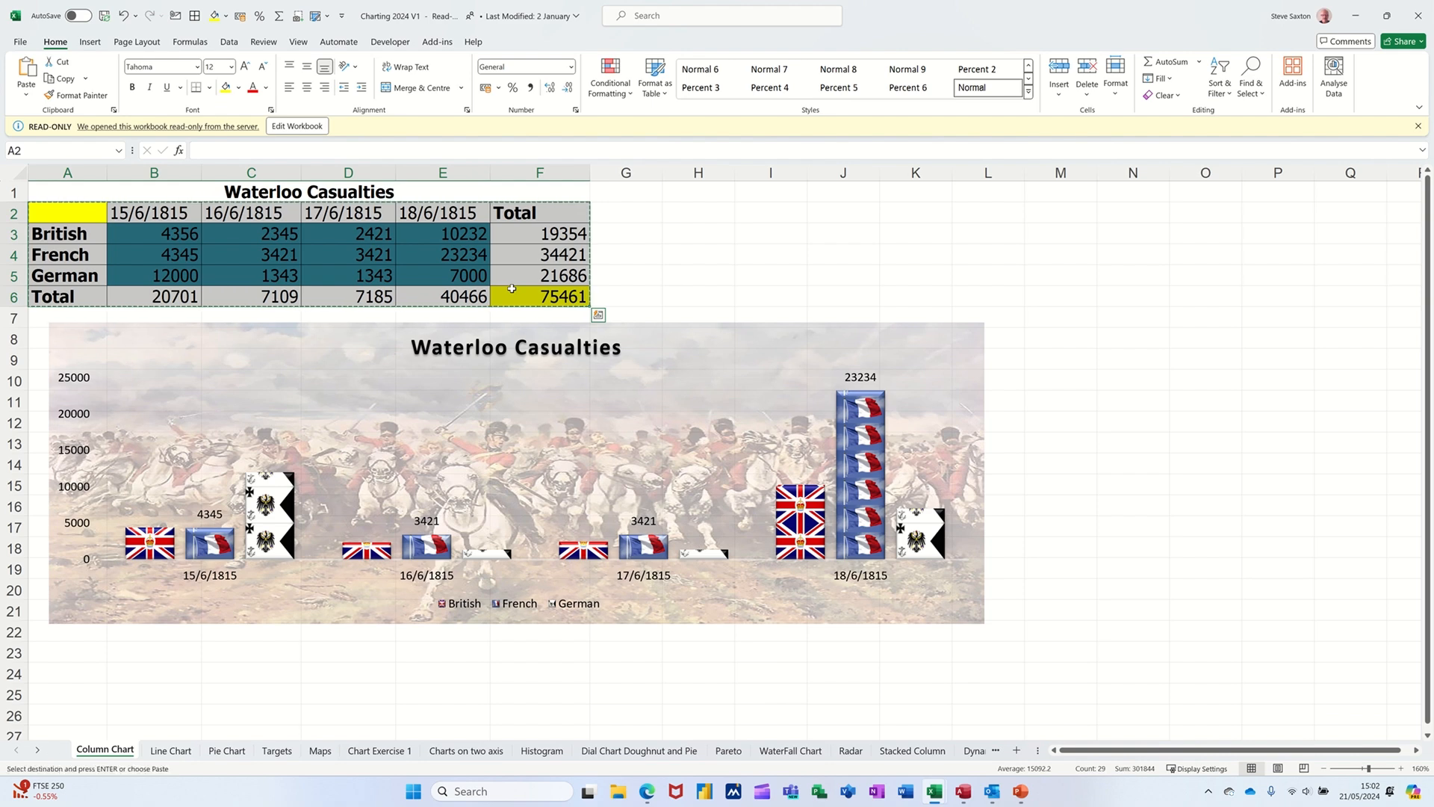
# Step: Switch to Presentation2 in PowerPoint, paste the casualties table onto the blank slide and move it towards the slide's upper part
pyautogui.moveTo(1020, 790)
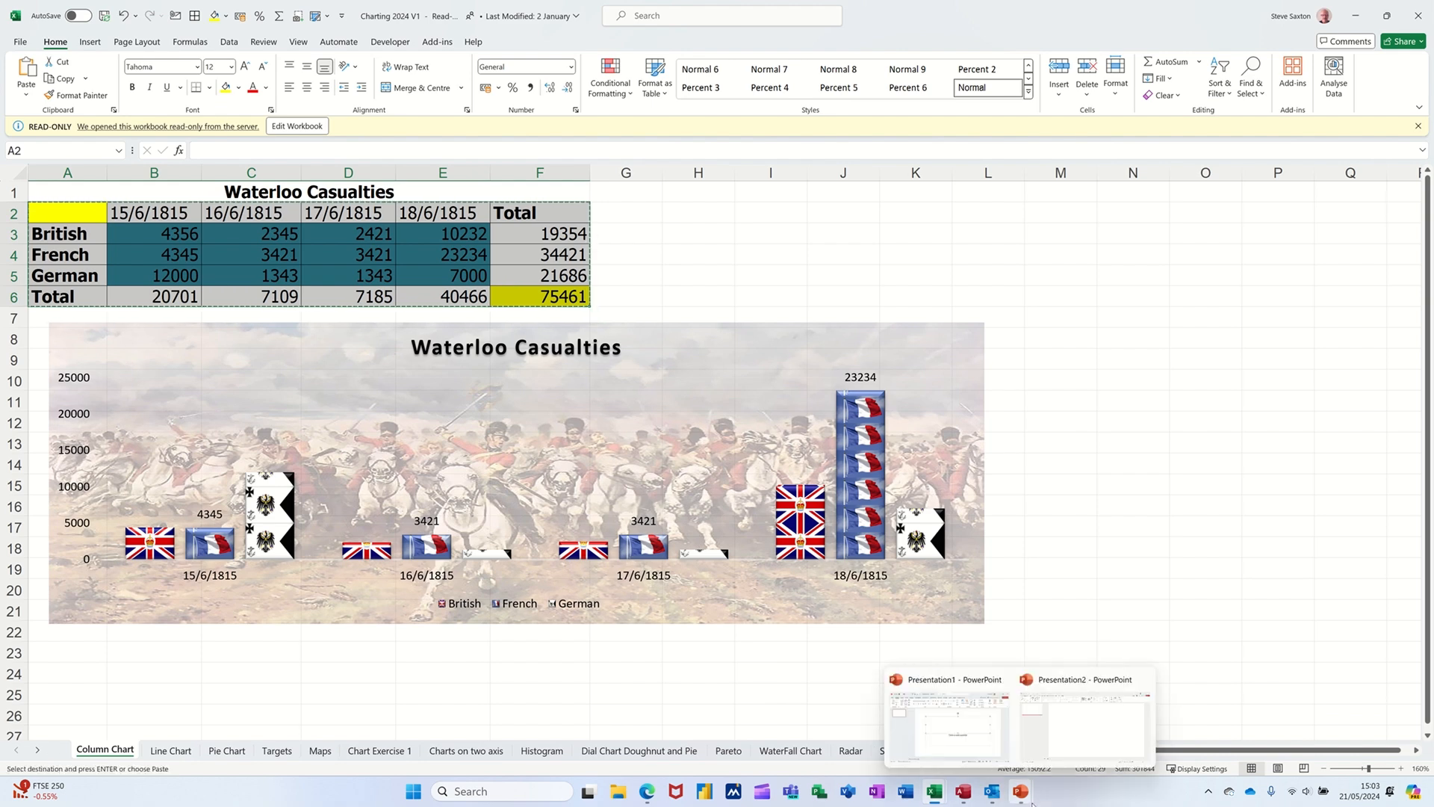
pyautogui.click(1049, 747)
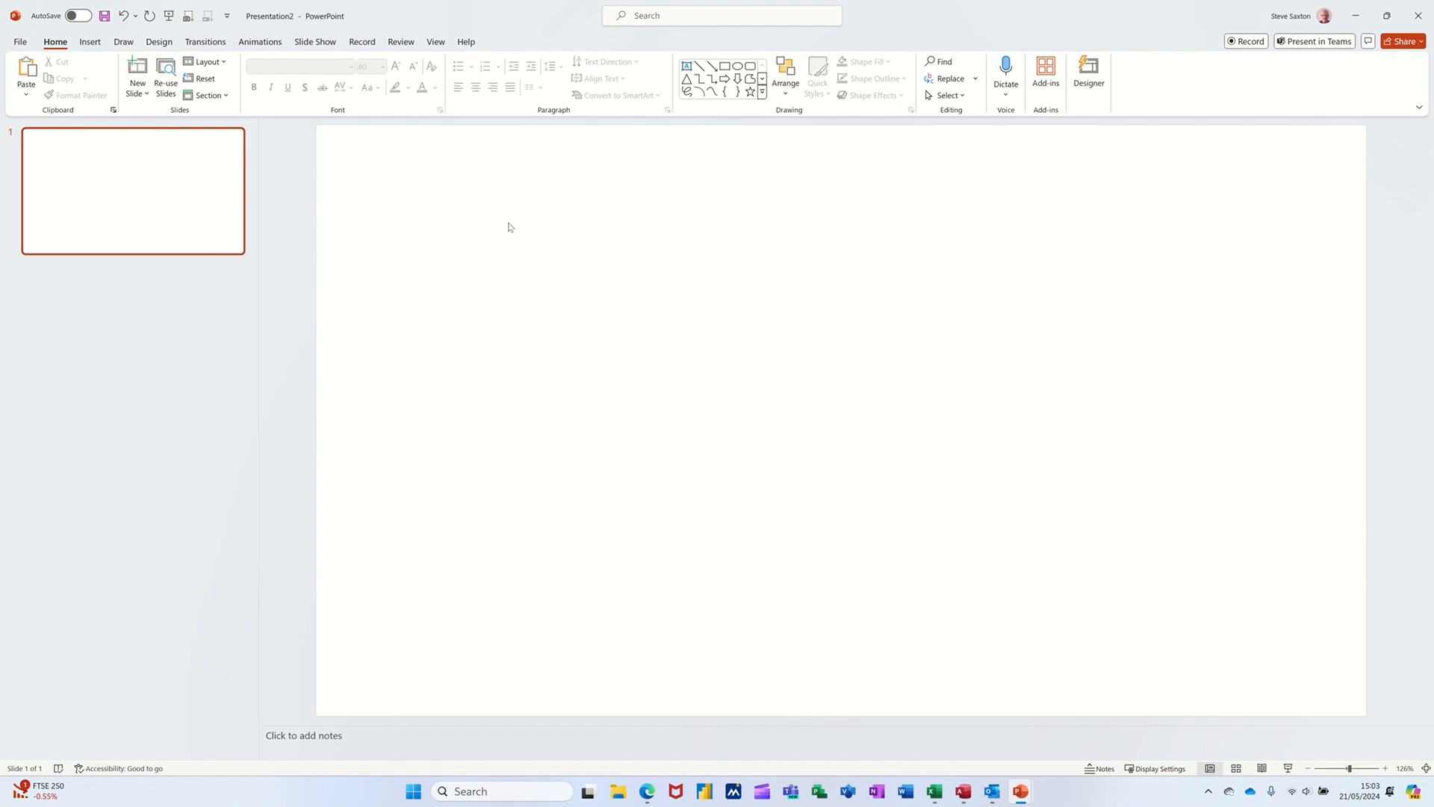
pyautogui.hotkey('ctrl', 'v')
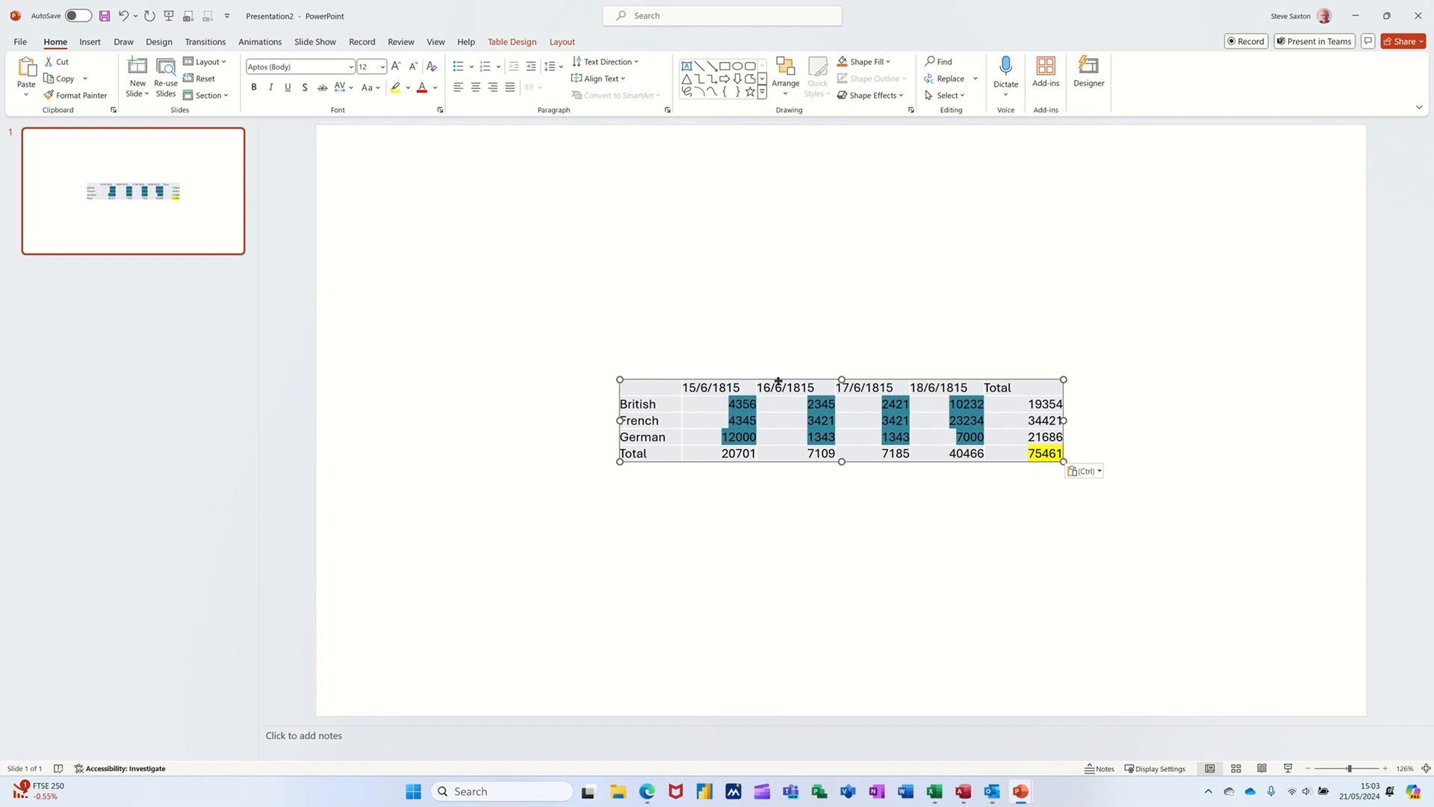
pyautogui.moveTo(779, 381); pyautogui.dragTo(755, 268)
pyautogui.click(775, 420)
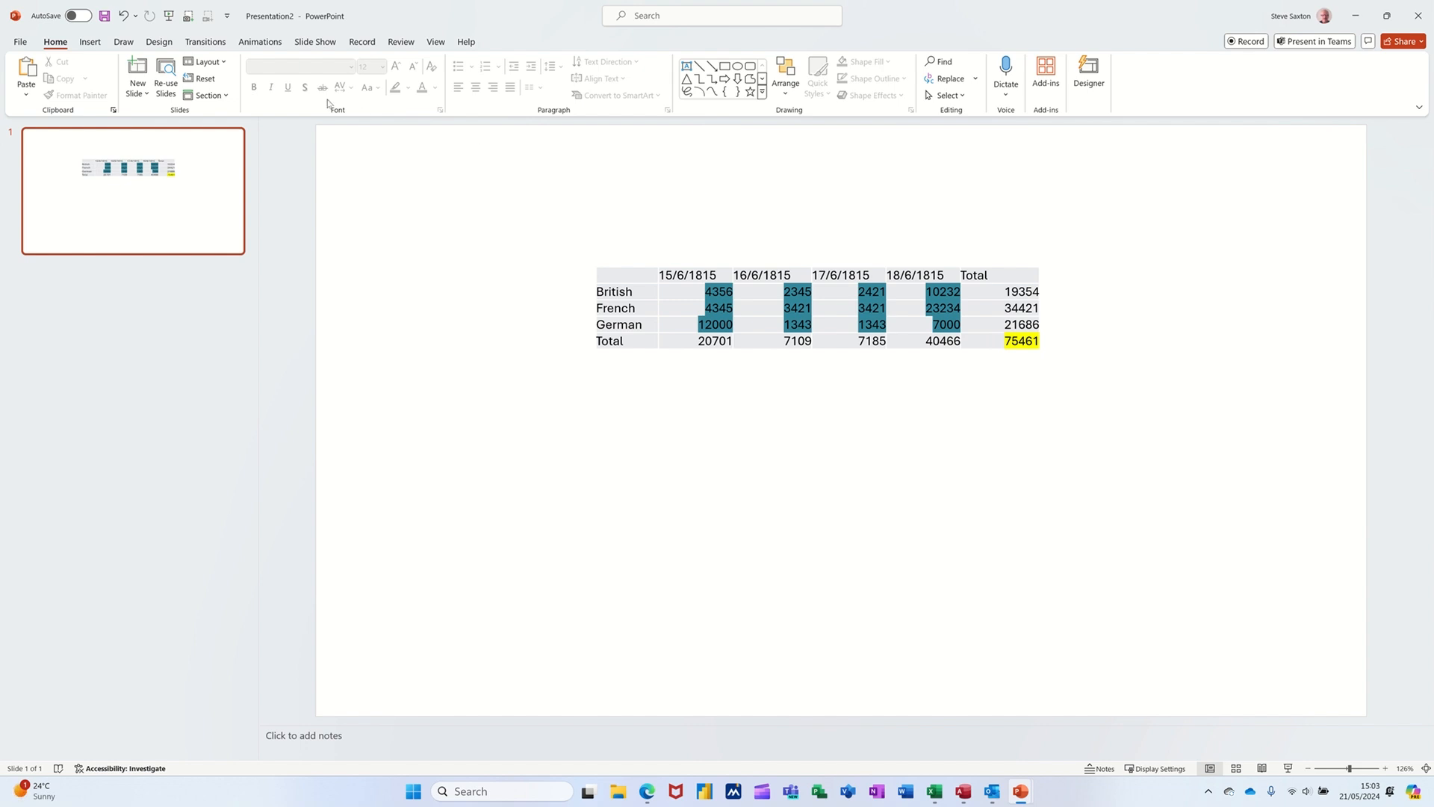
# Step: Show the Animation Pane and select the casualties table
pyautogui.click(246, 47)
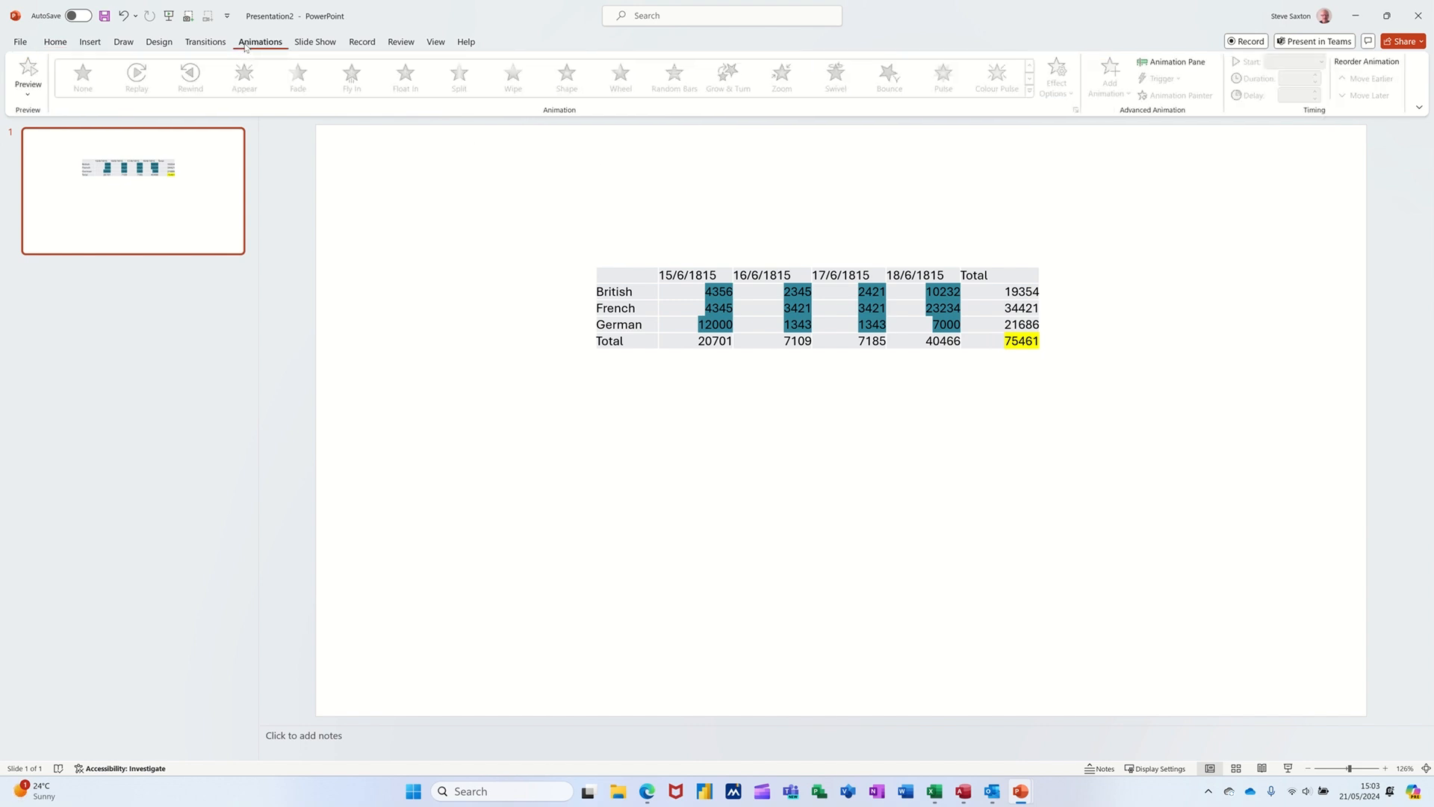
pyautogui.click(1154, 66)
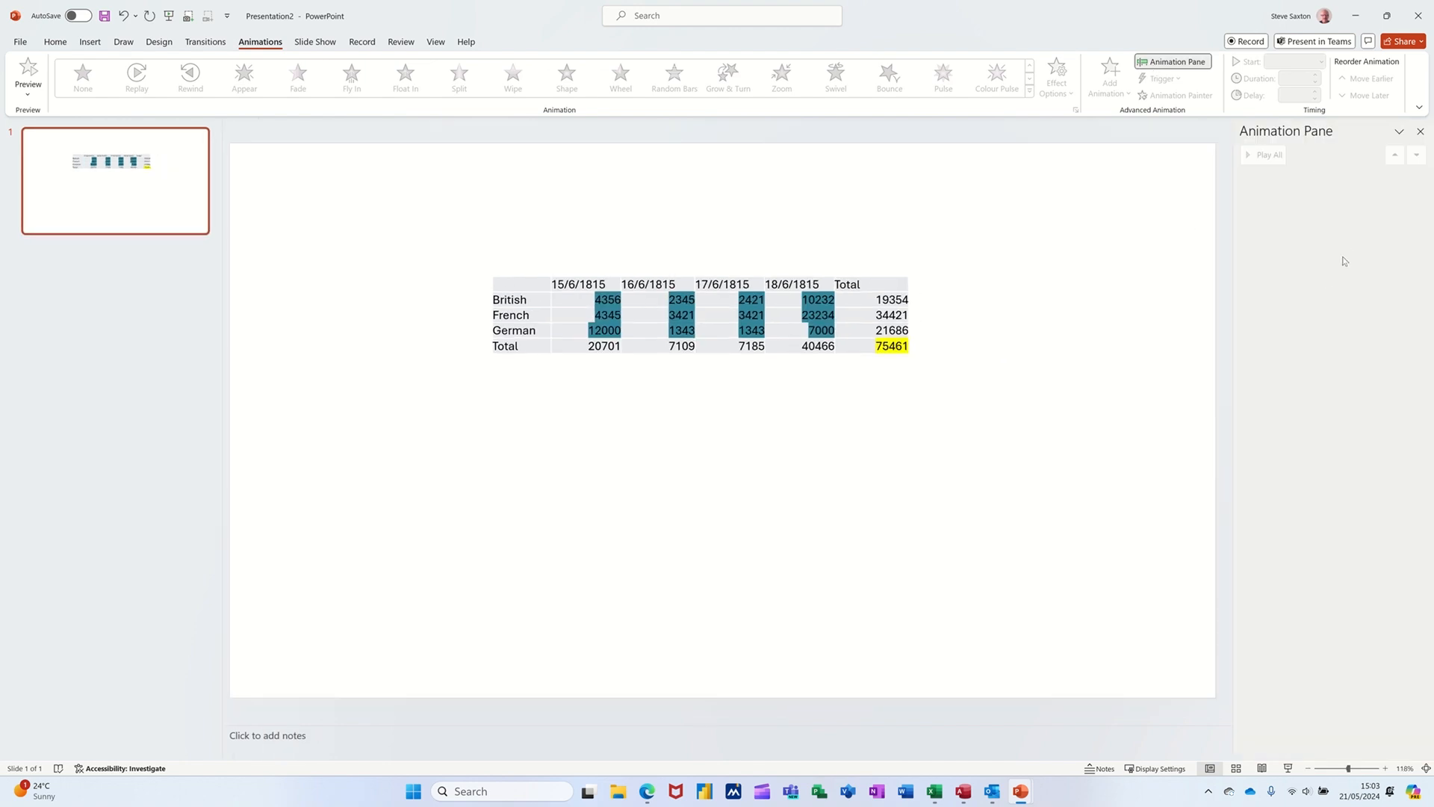
pyautogui.click(710, 283)
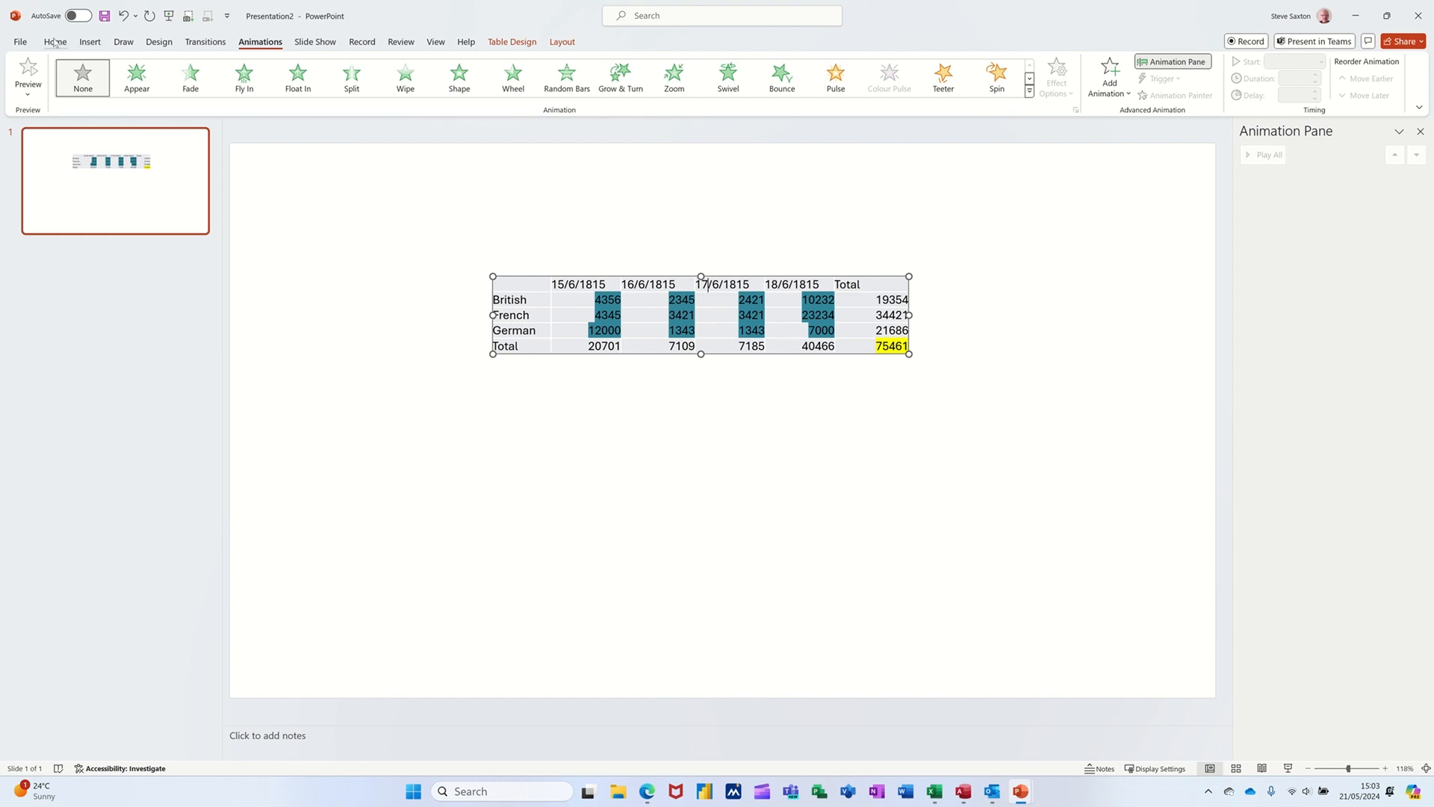
# Step: Draw a circle about 2.08 cm in diameter above the casualties table
pyautogui.click(90, 42)
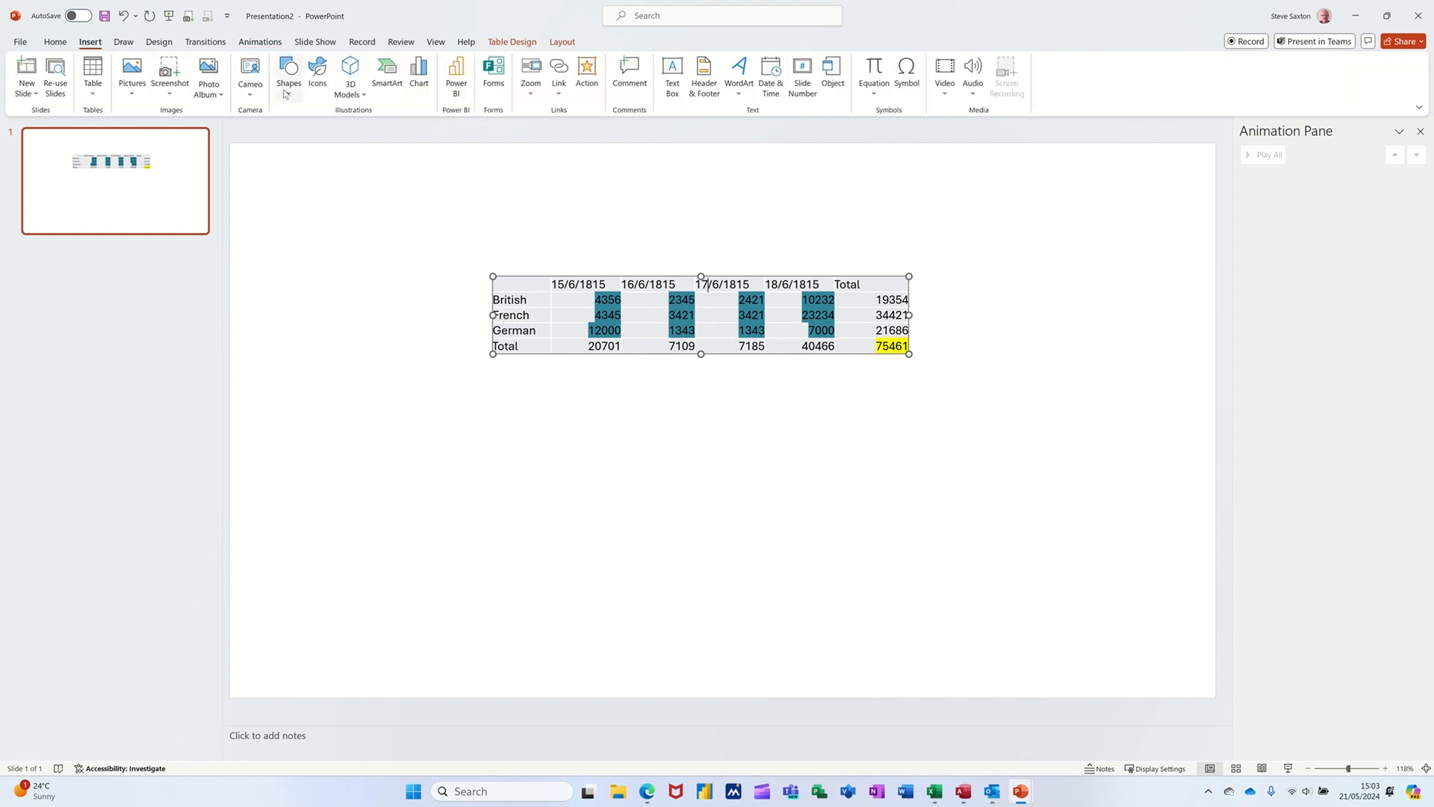
pyautogui.click(288, 82)
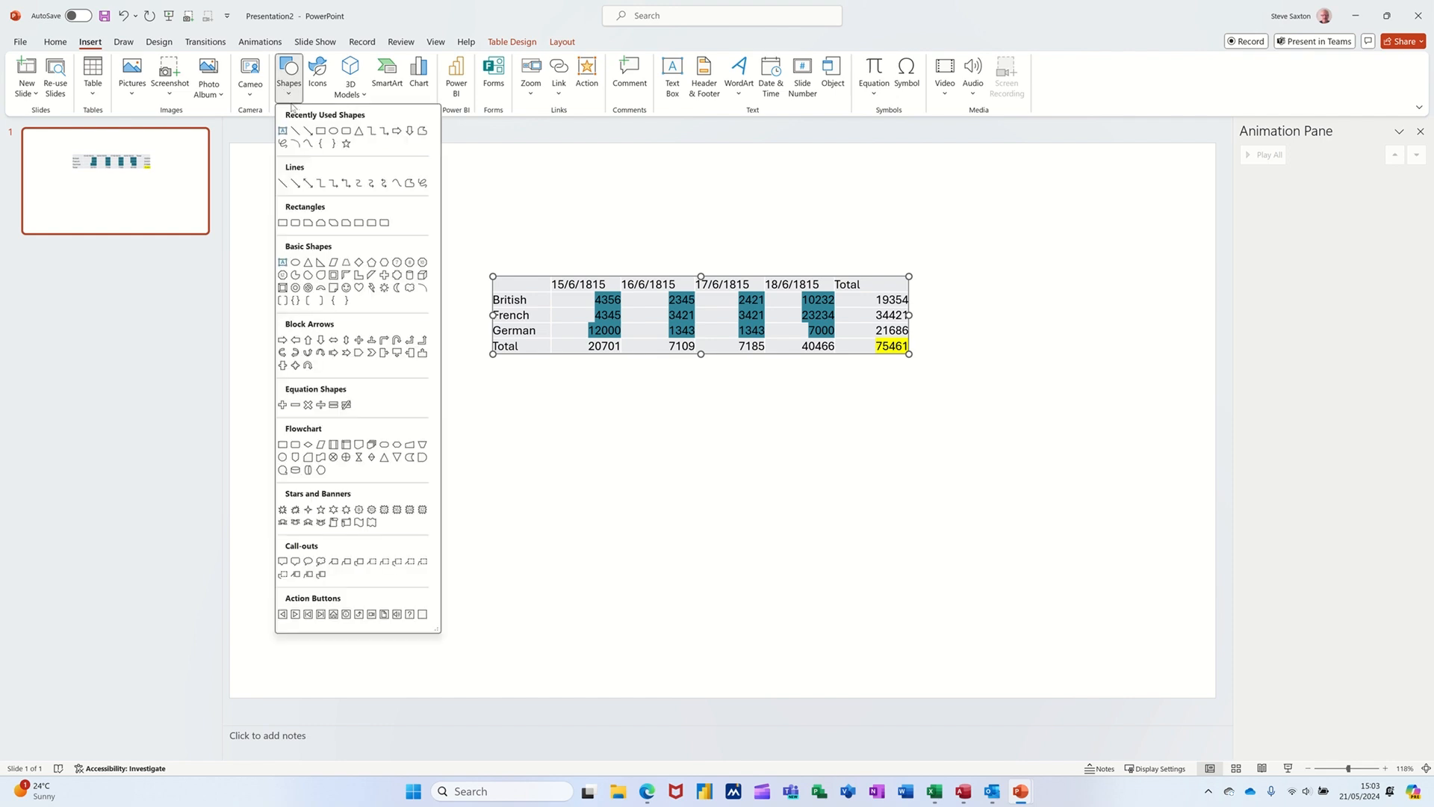
pyautogui.click(333, 131)
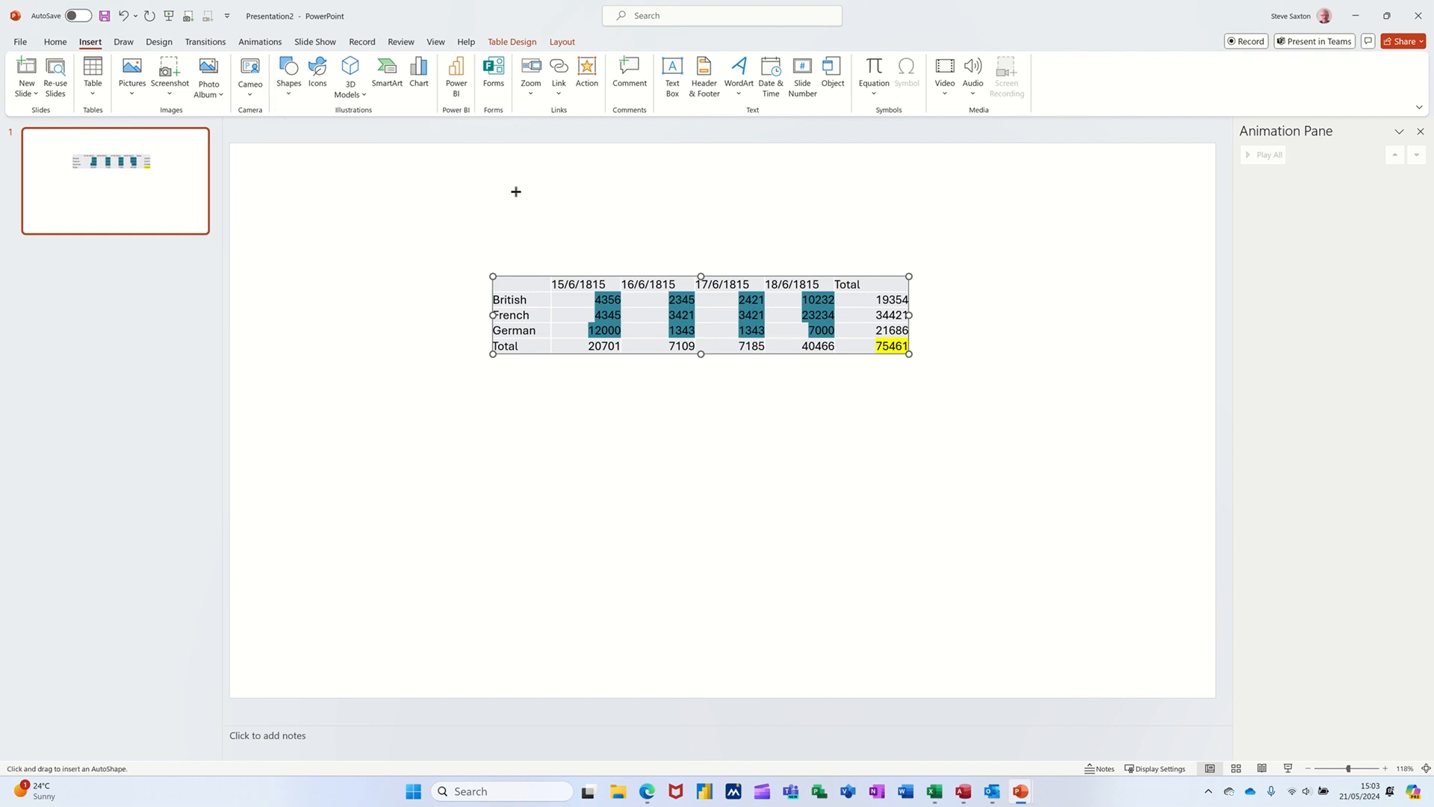
pyautogui.moveTo(516, 192)
pyautogui.mouseDown()
pyautogui.moveTo(487, 198)
pyautogui.moveTo(455, 236)
pyautogui.moveTo(537, 222)
pyautogui.mouseUp()
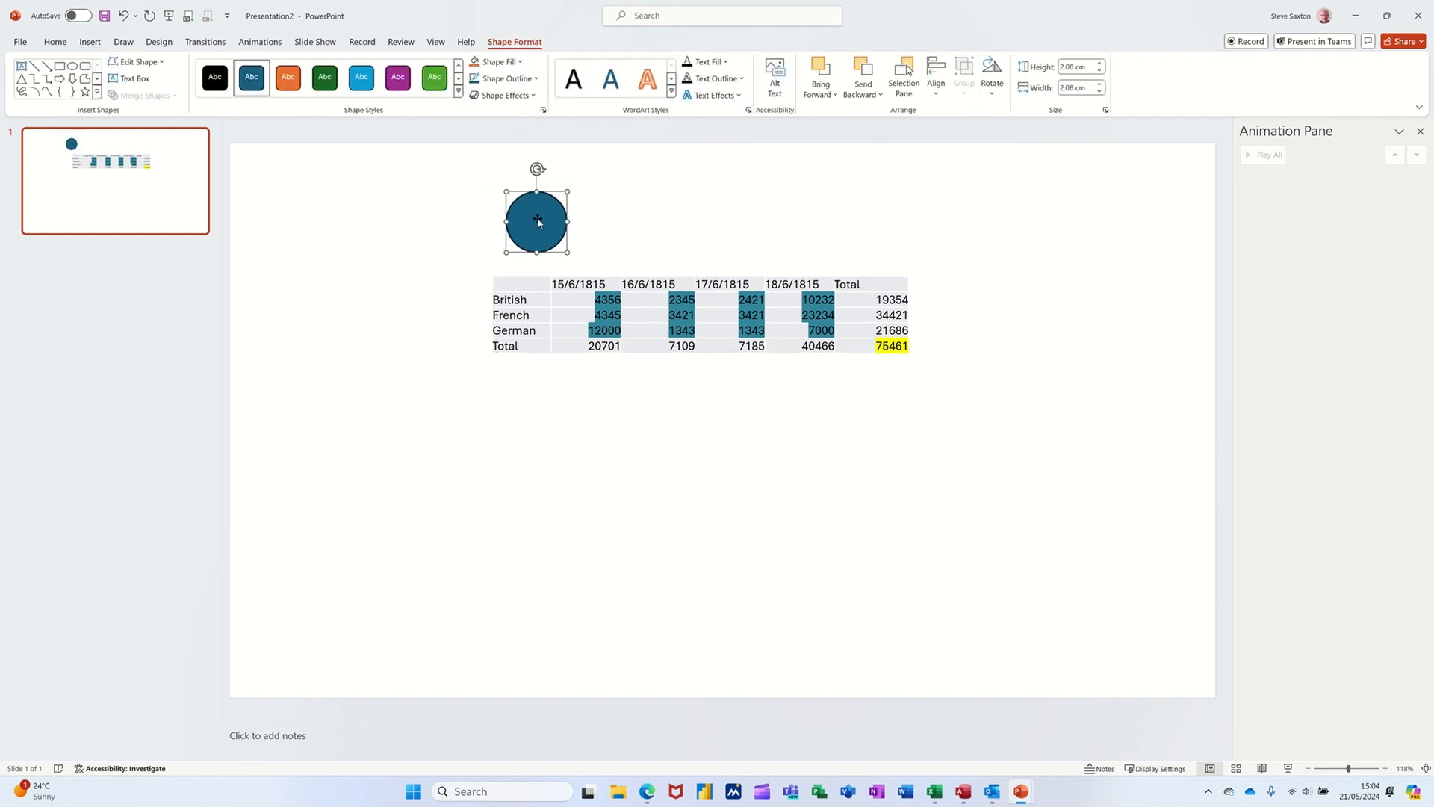
# Step: Give the circle no fill and a 3 pt dark red outline, and fit it at about 1.37 cm over the 15/6/1815 total
pyautogui.click(520, 63)
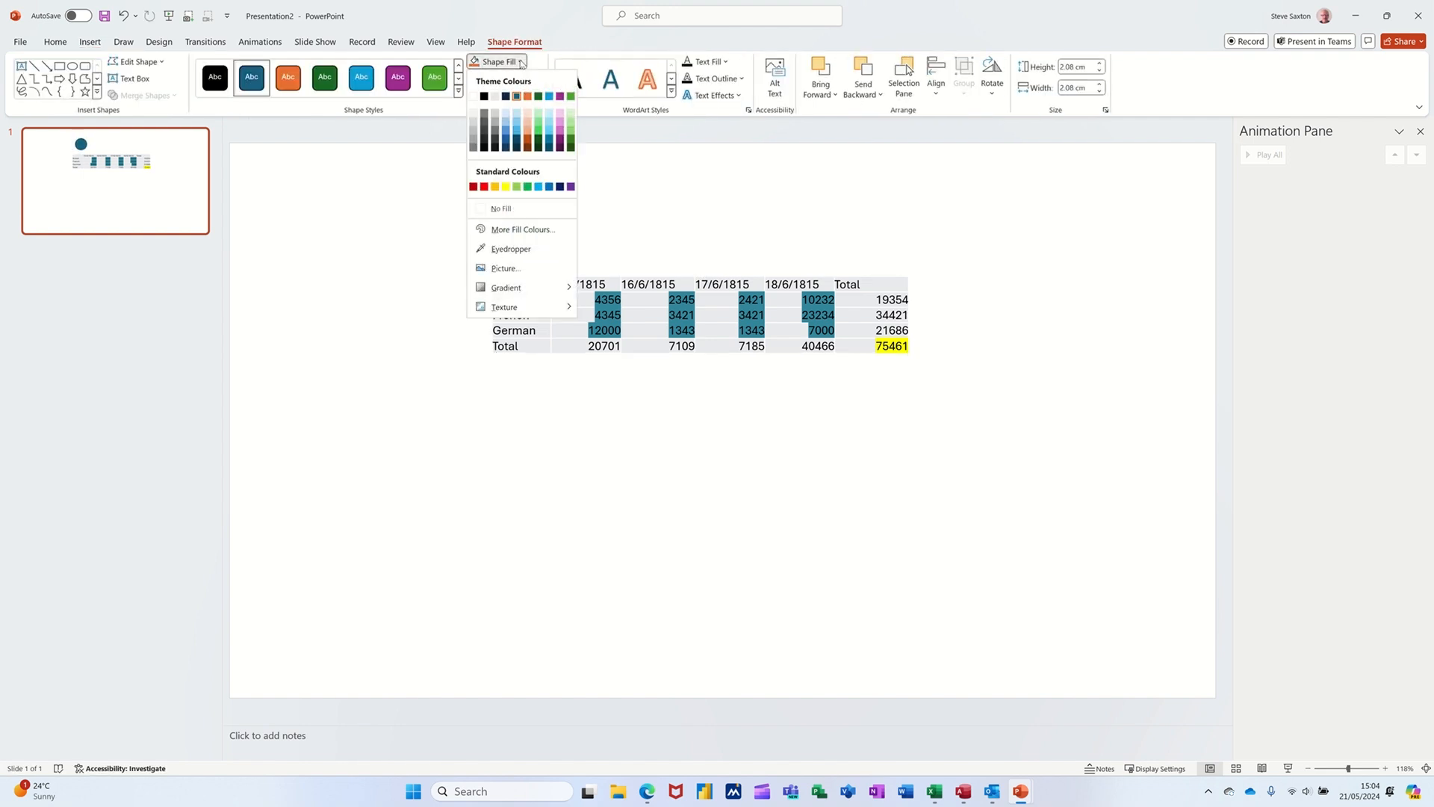
pyautogui.click(501, 212)
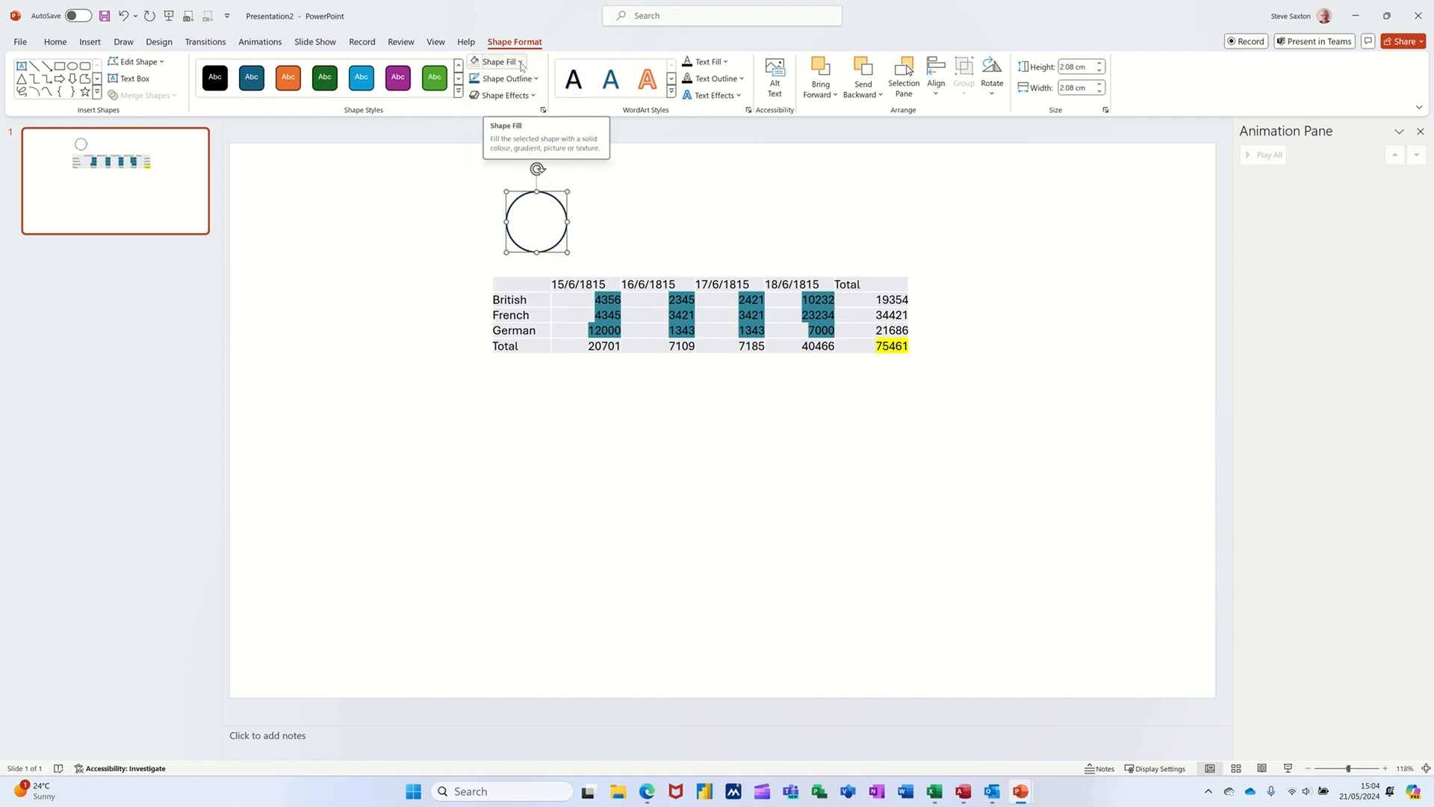
pyautogui.click(537, 79)
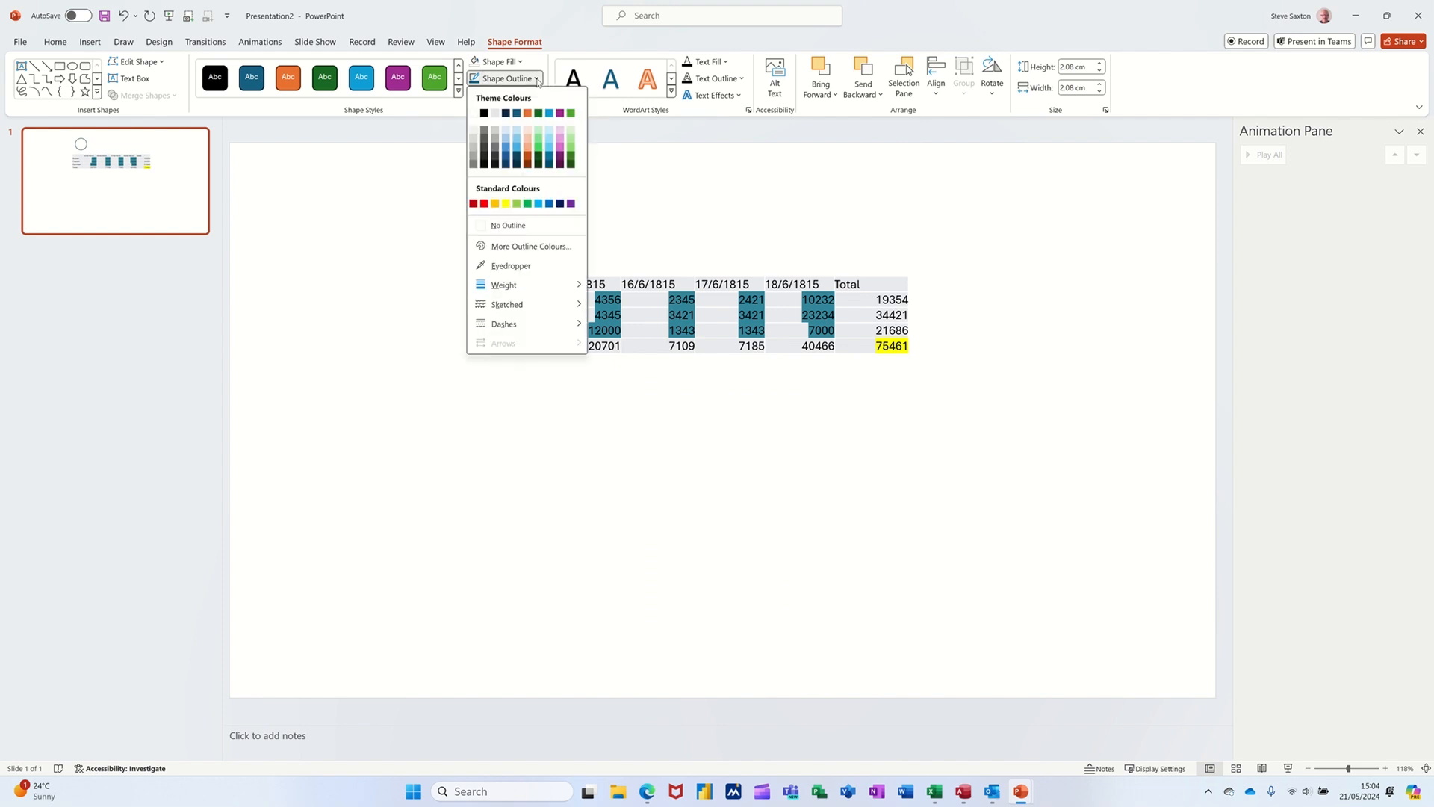
pyautogui.click(474, 203)
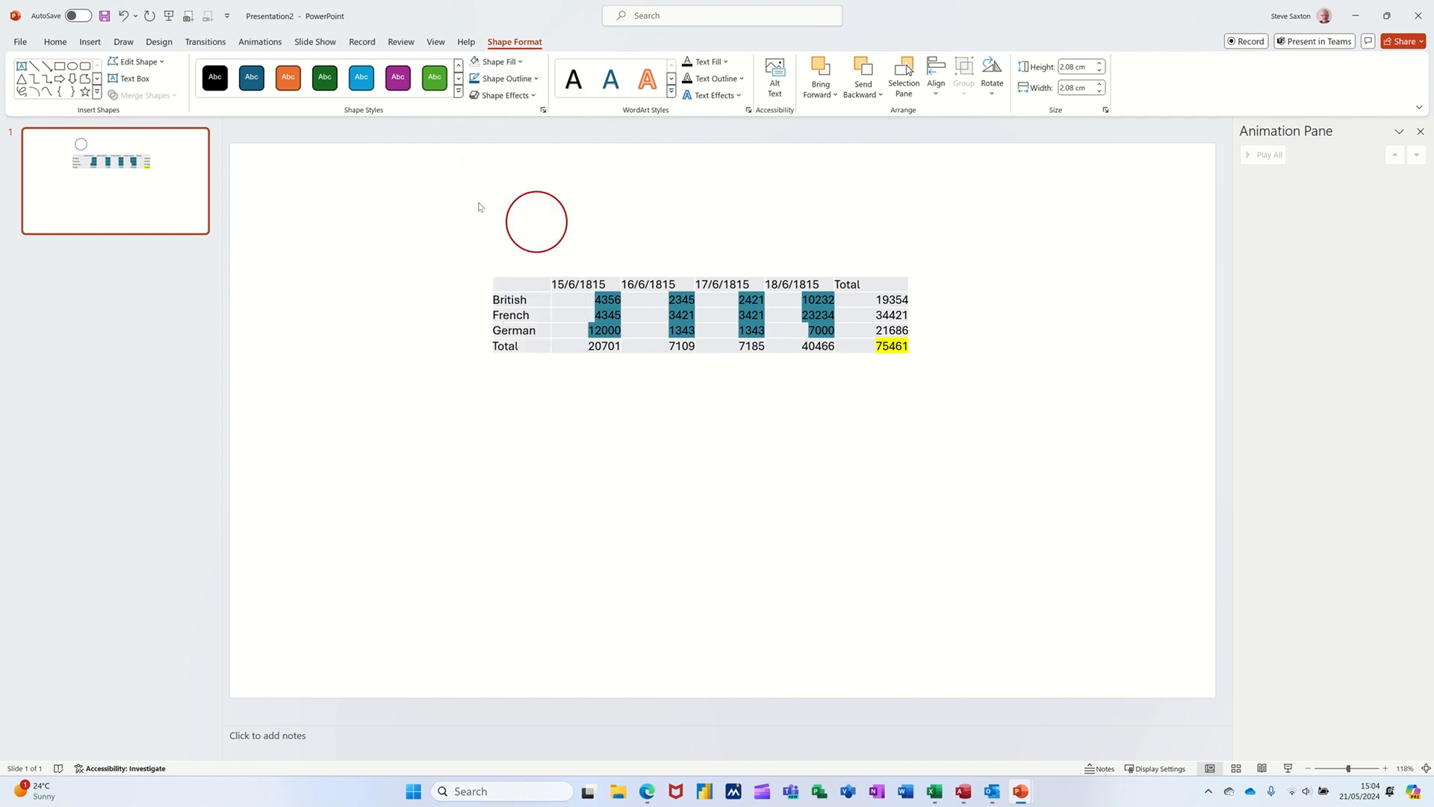
pyautogui.click(535, 79)
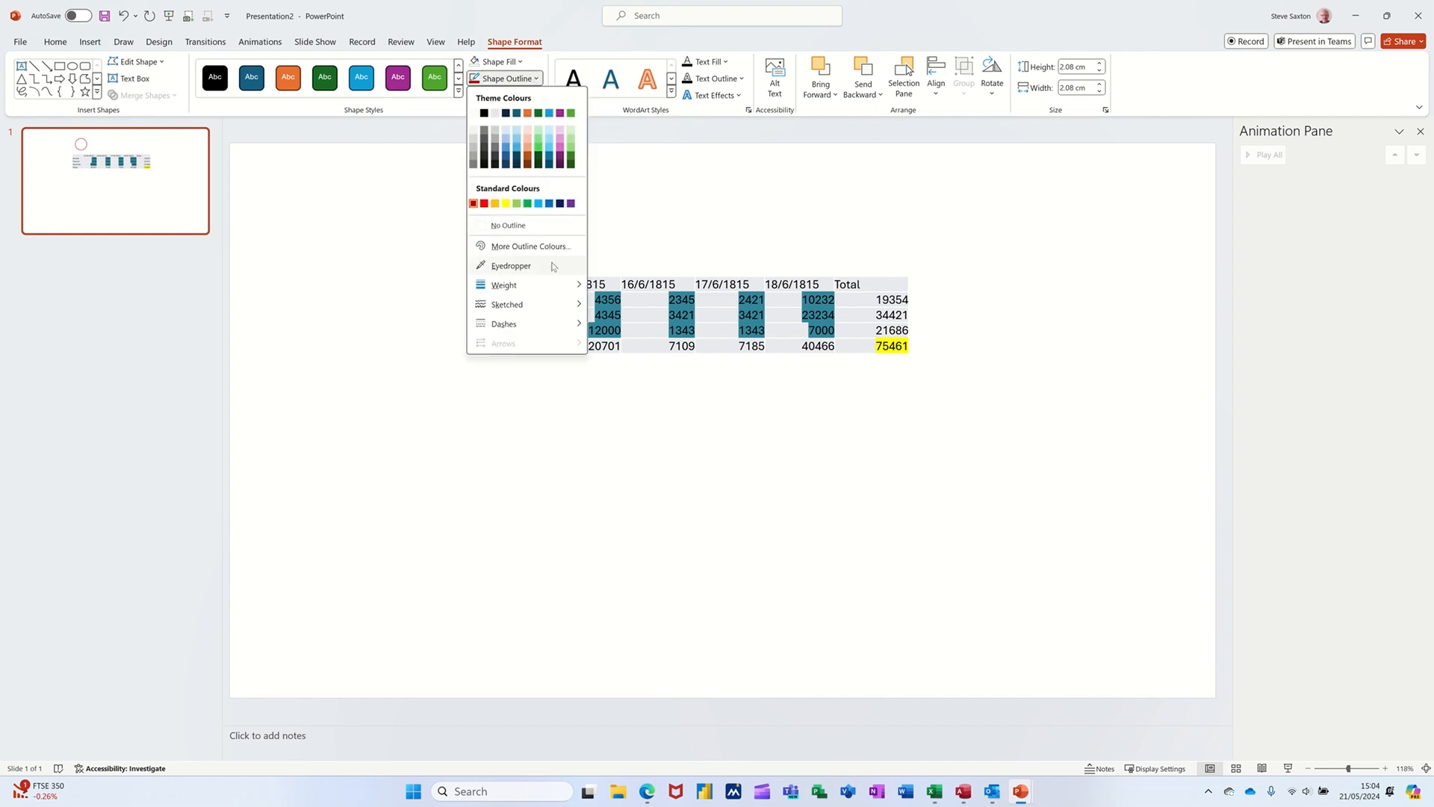
pyautogui.moveTo(560, 285)
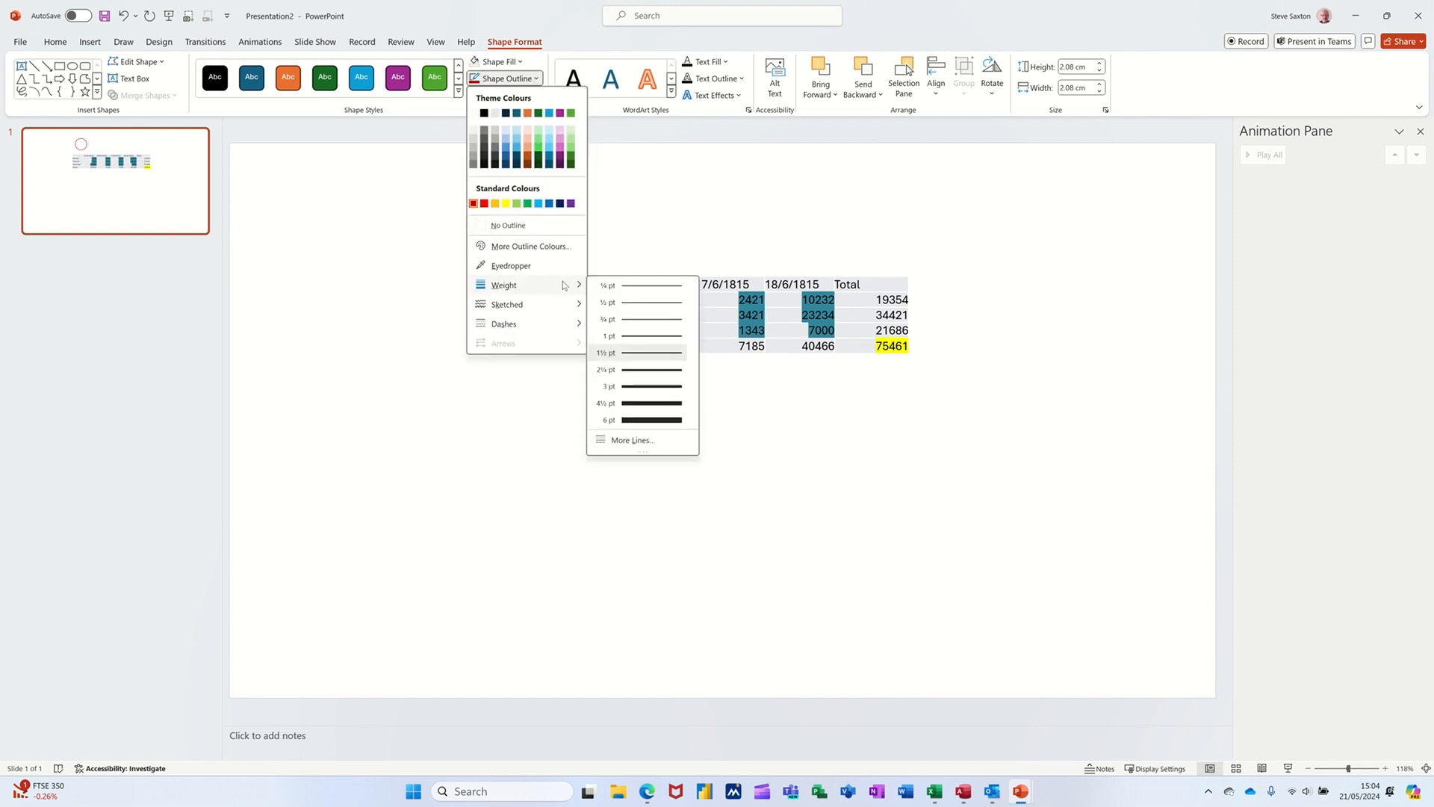
pyautogui.click(639, 386)
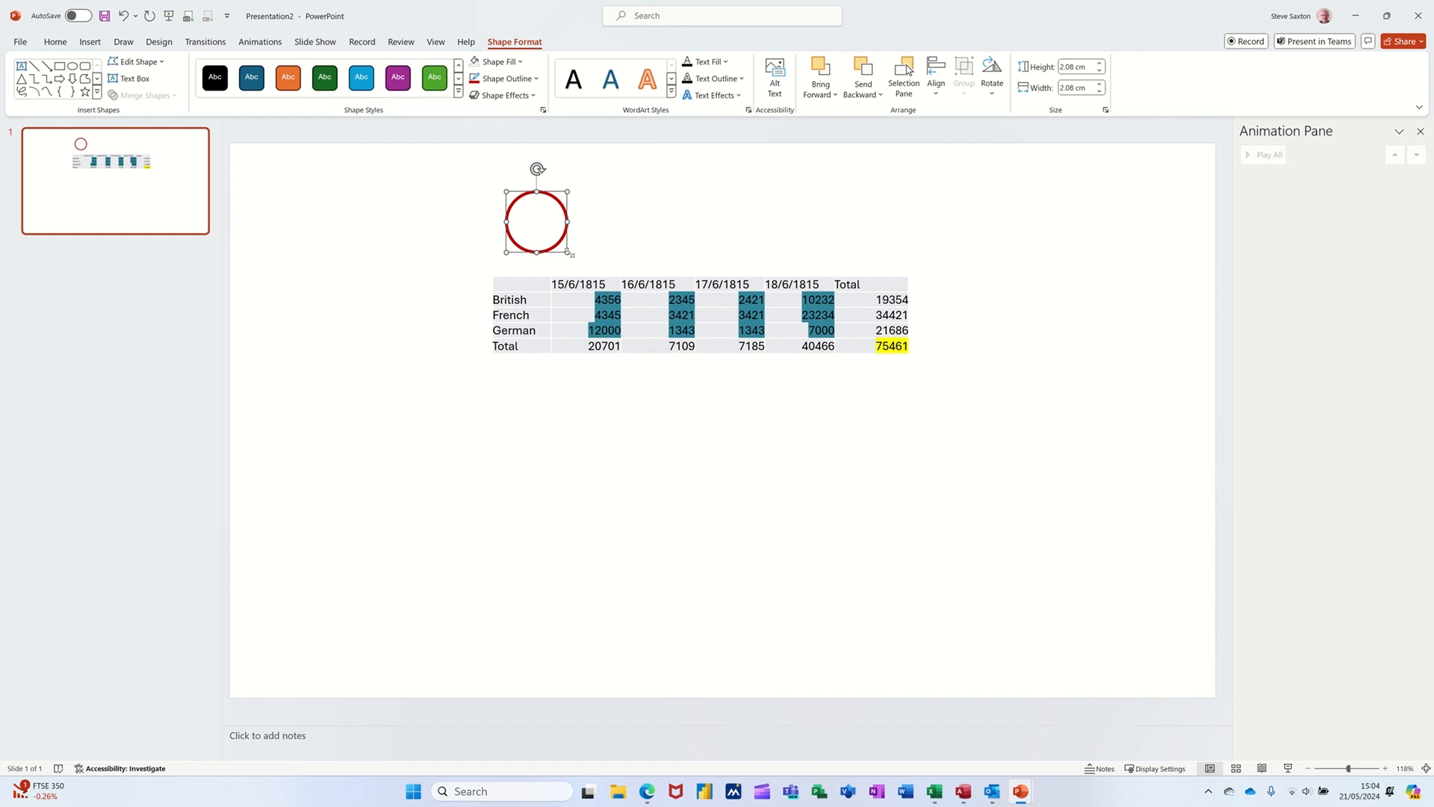
pyautogui.moveTo(569, 254); pyautogui.dragTo(626, 340)
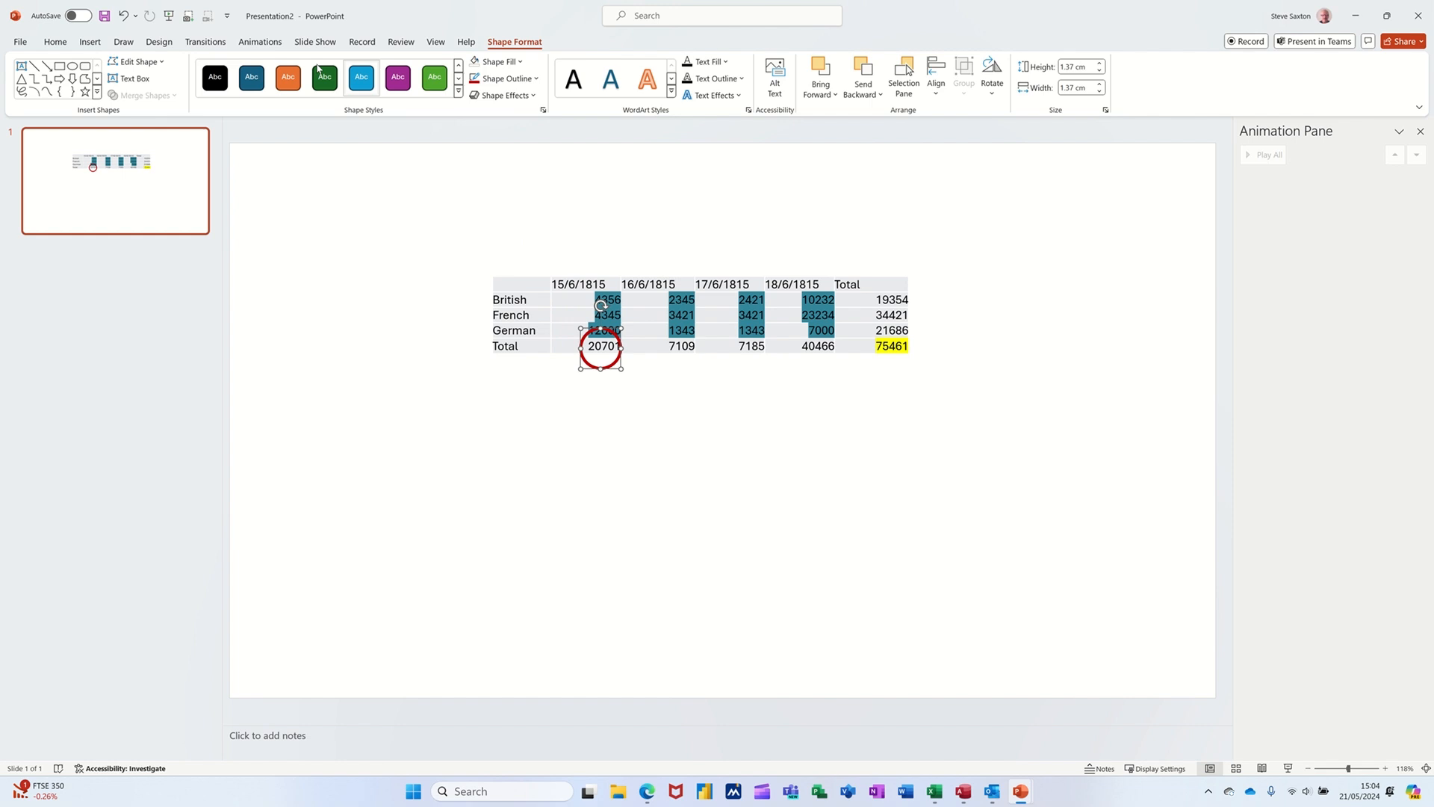
# Step: Add a Dissolve In entrance animation to the red circle
pyautogui.click(260, 42)
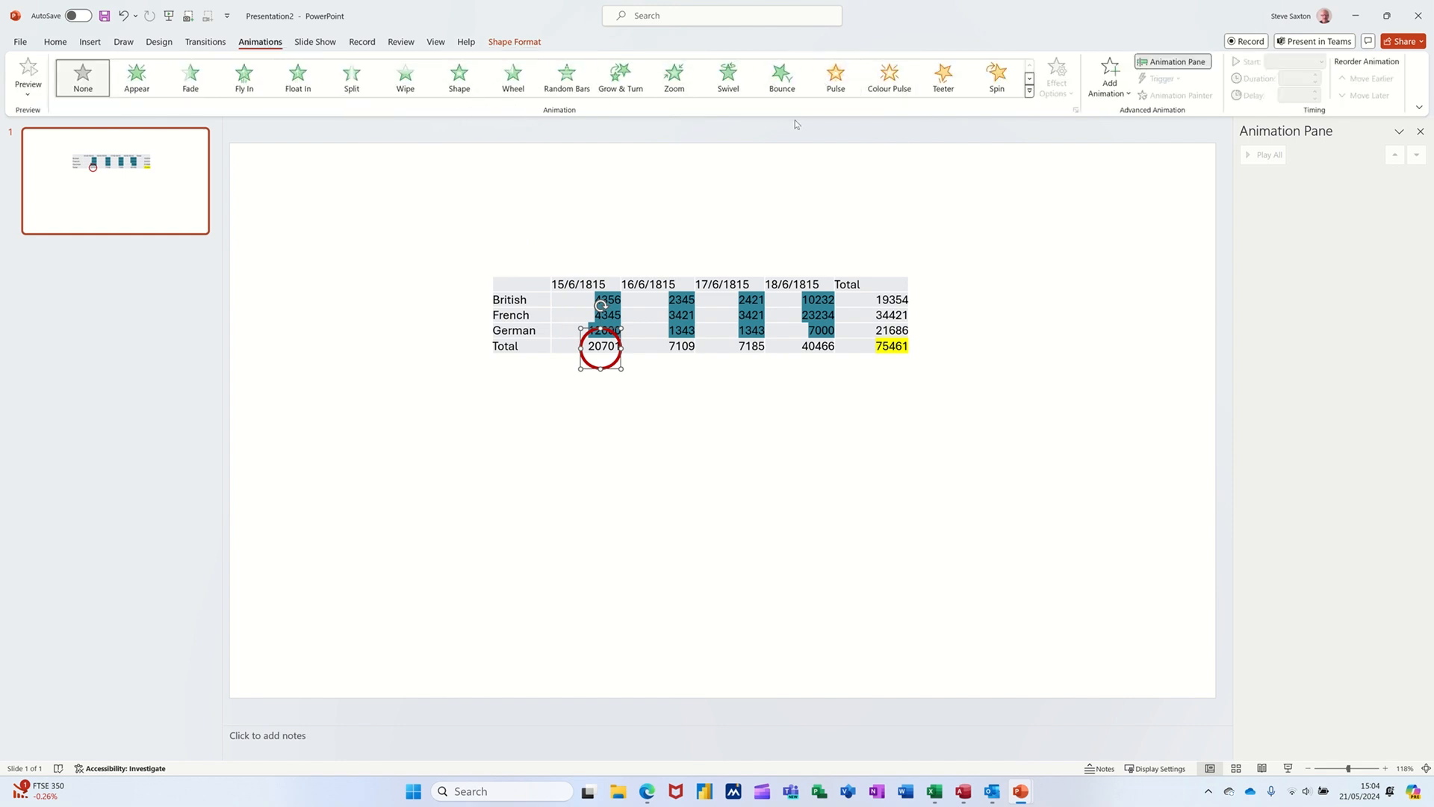
pyautogui.click(1102, 93)
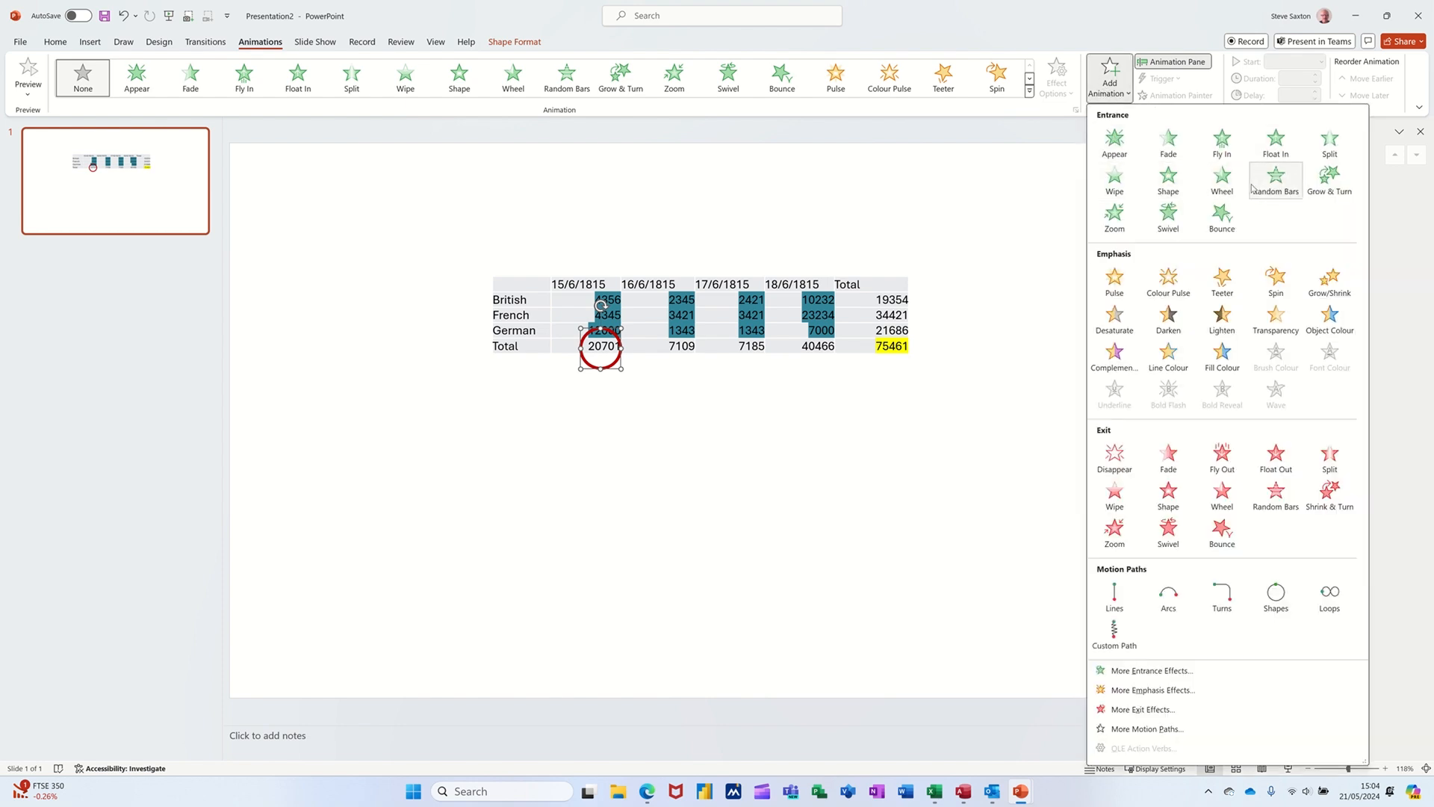
pyautogui.click(1143, 671)
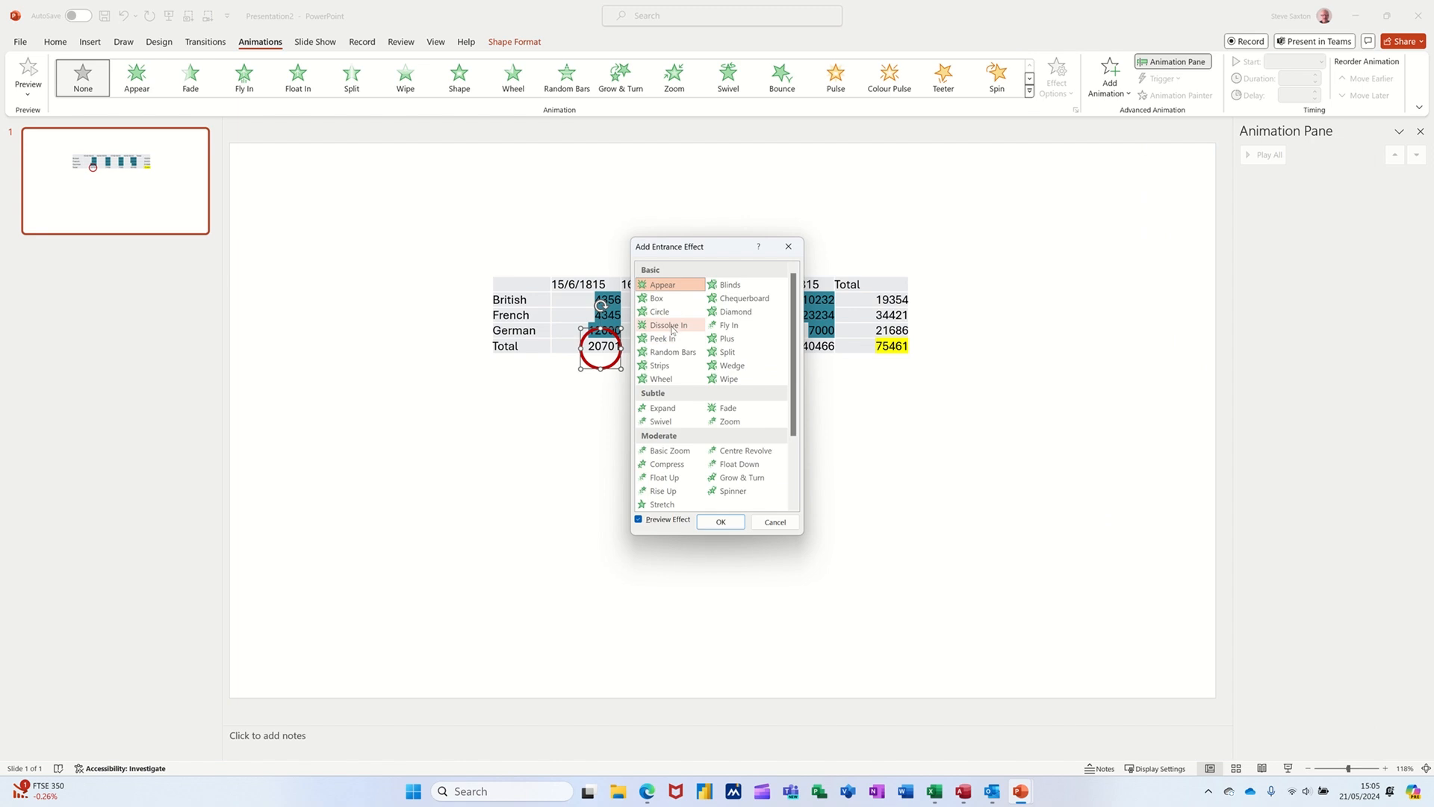
pyautogui.click(672, 326)
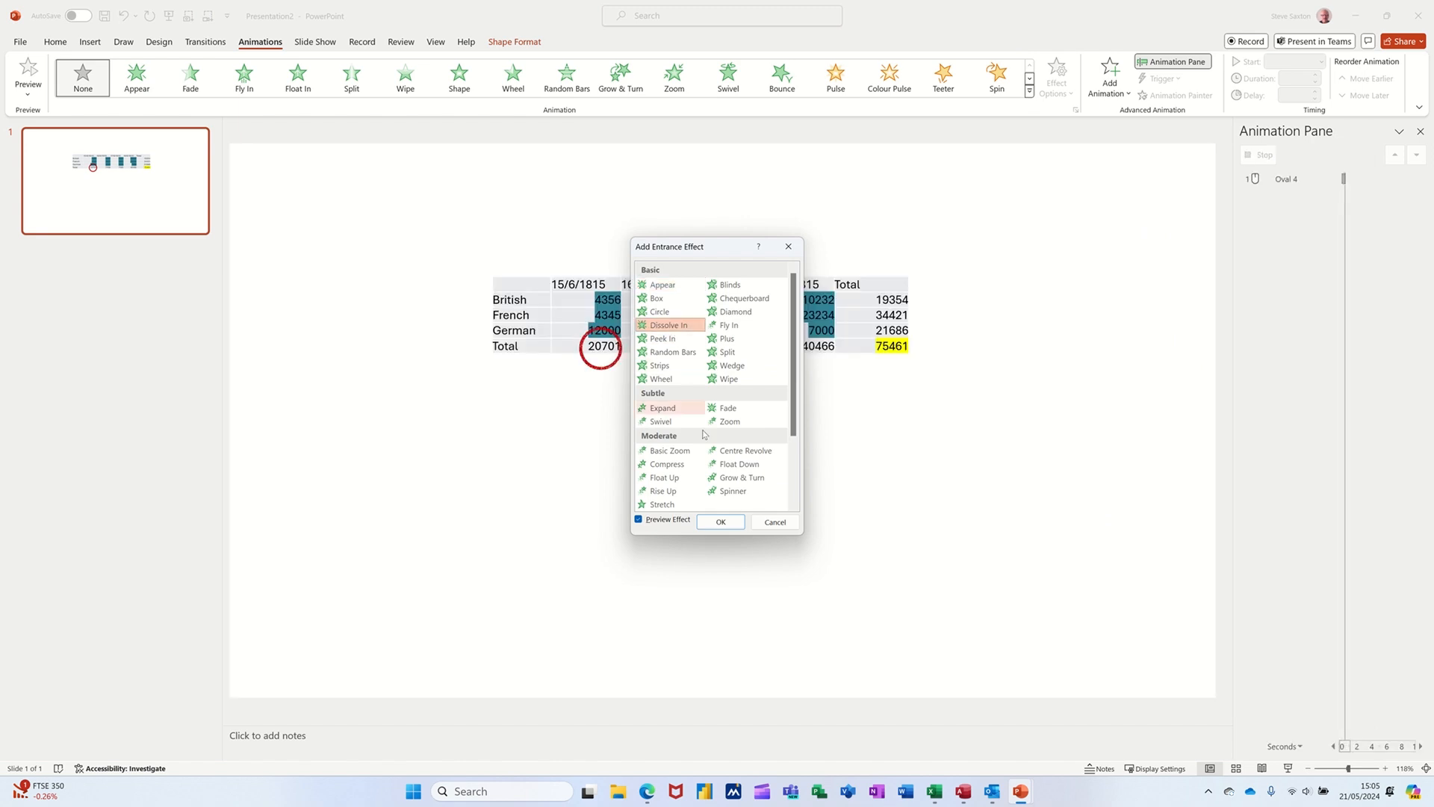
pyautogui.click(721, 522)
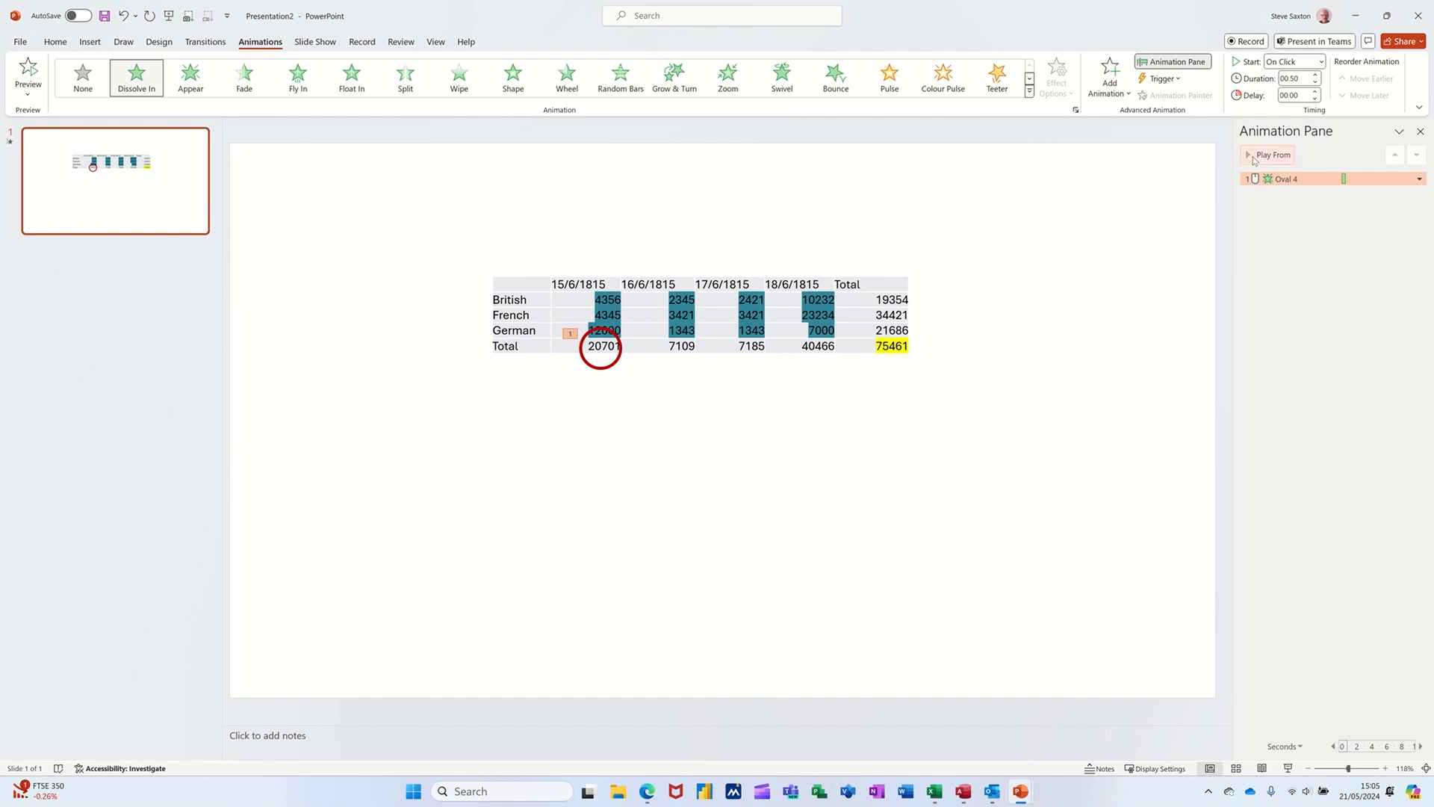
pyautogui.click(1264, 154)
# Step: Add a Pulse emphasis animation to the red circle that starts With Previous and repeats 10 times
pyautogui.click(1106, 88)
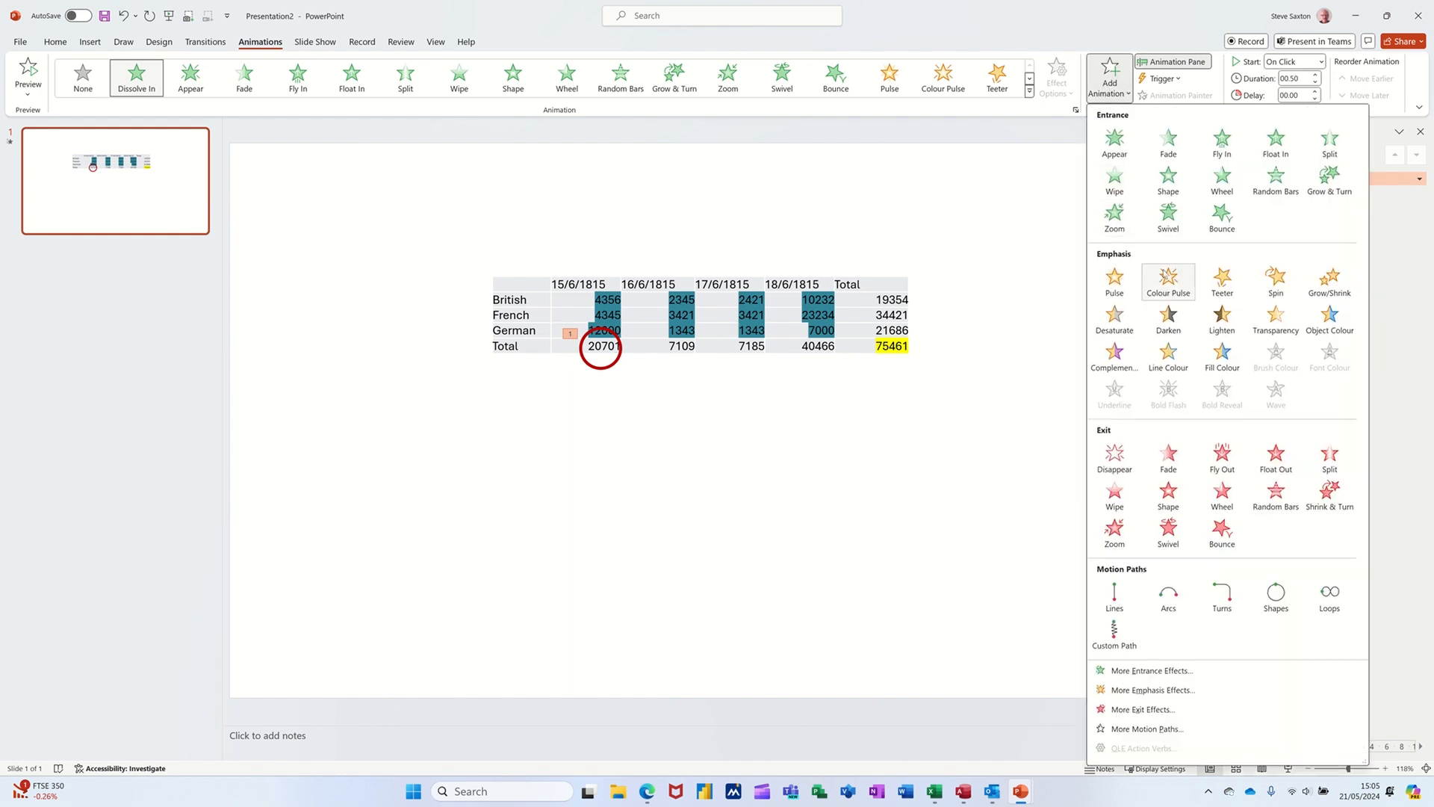
pyautogui.click(1111, 282)
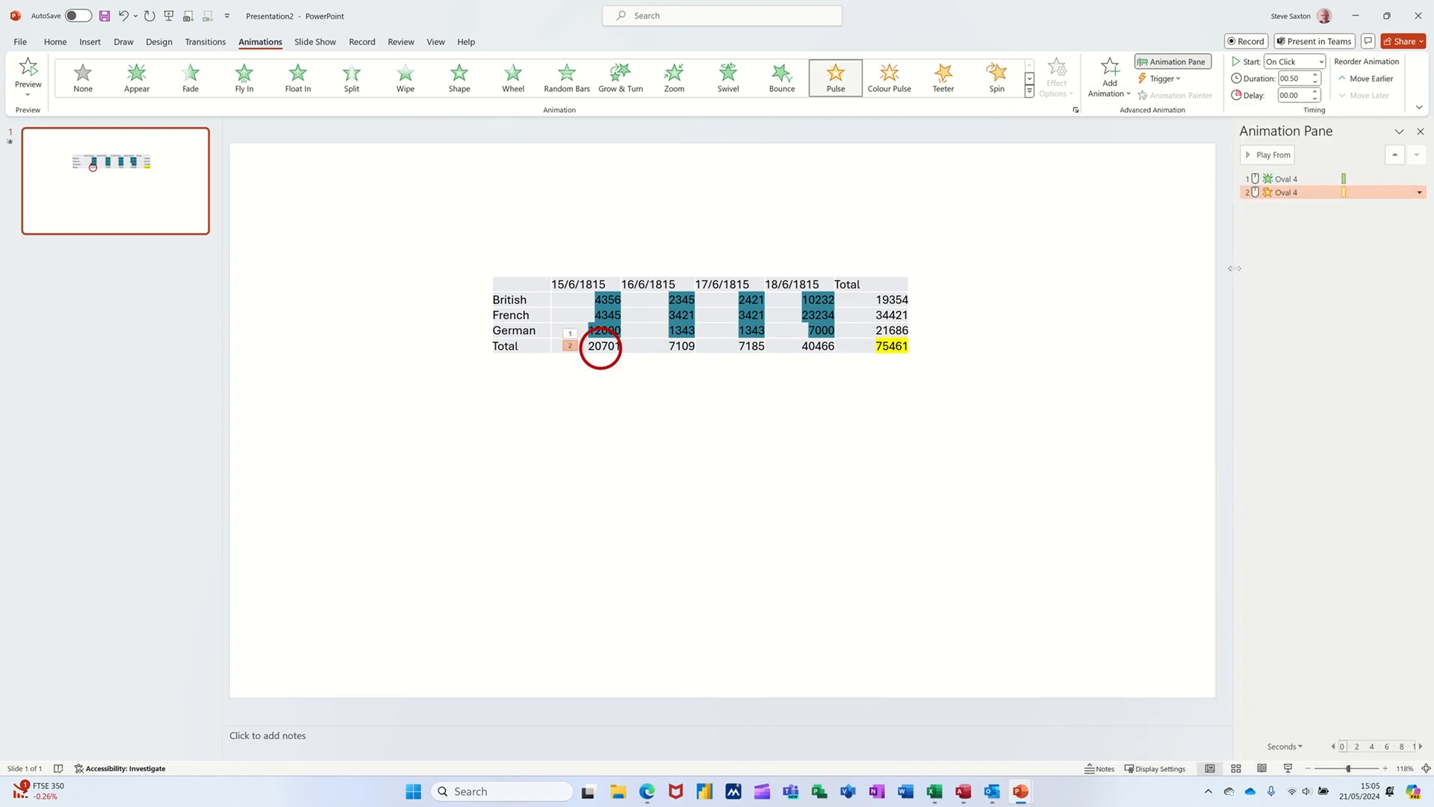
pyautogui.click(1419, 193)
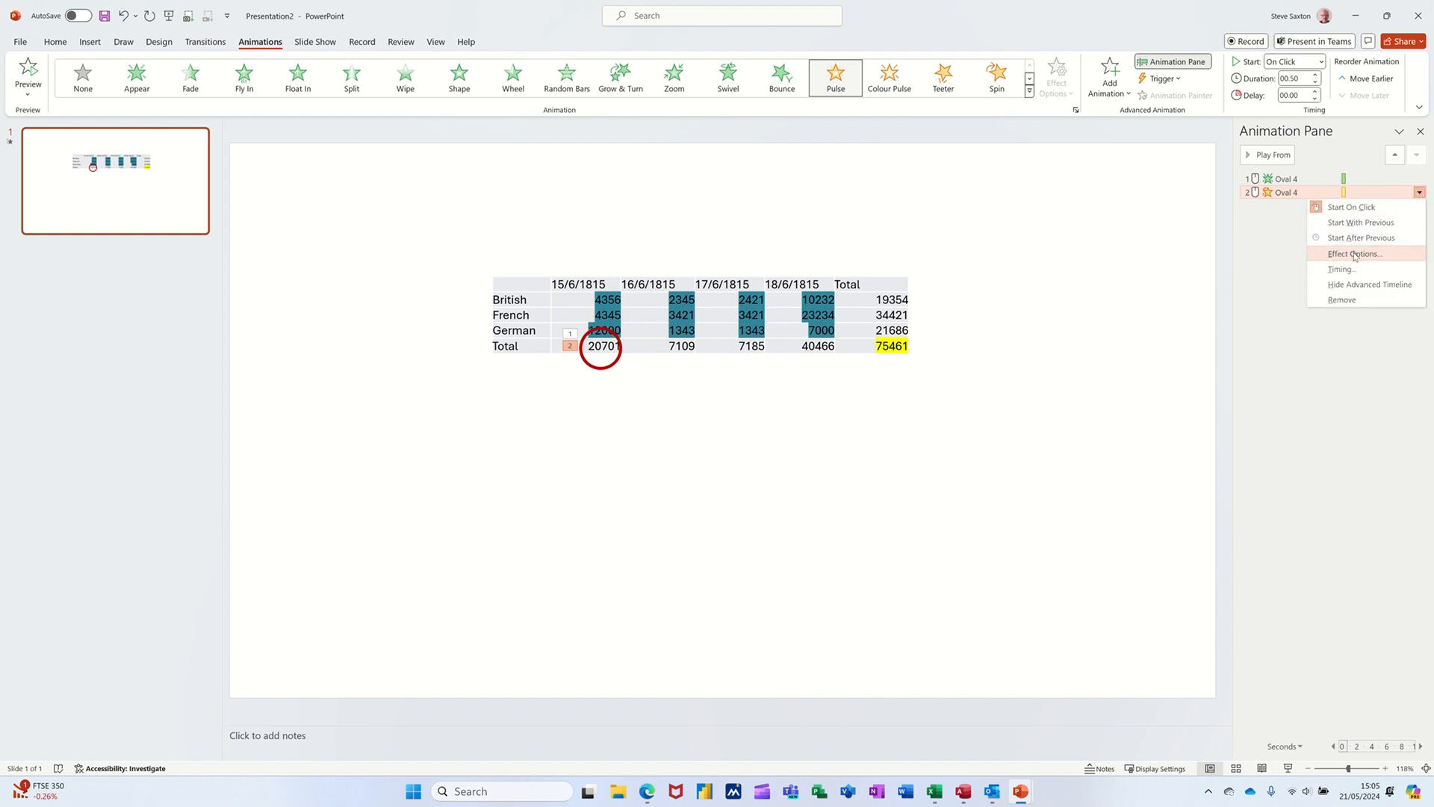
pyautogui.click(1355, 254)
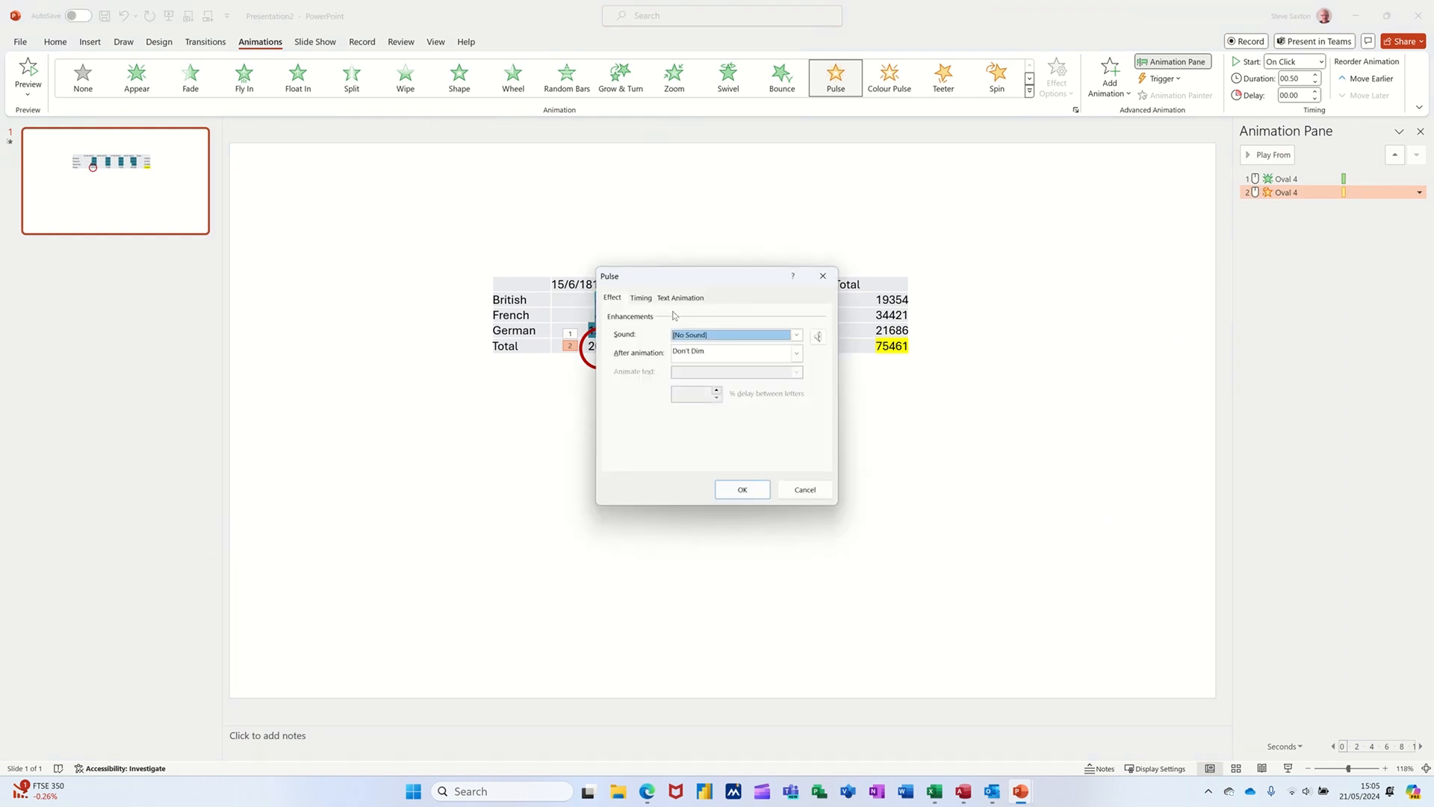
pyautogui.click(644, 301)
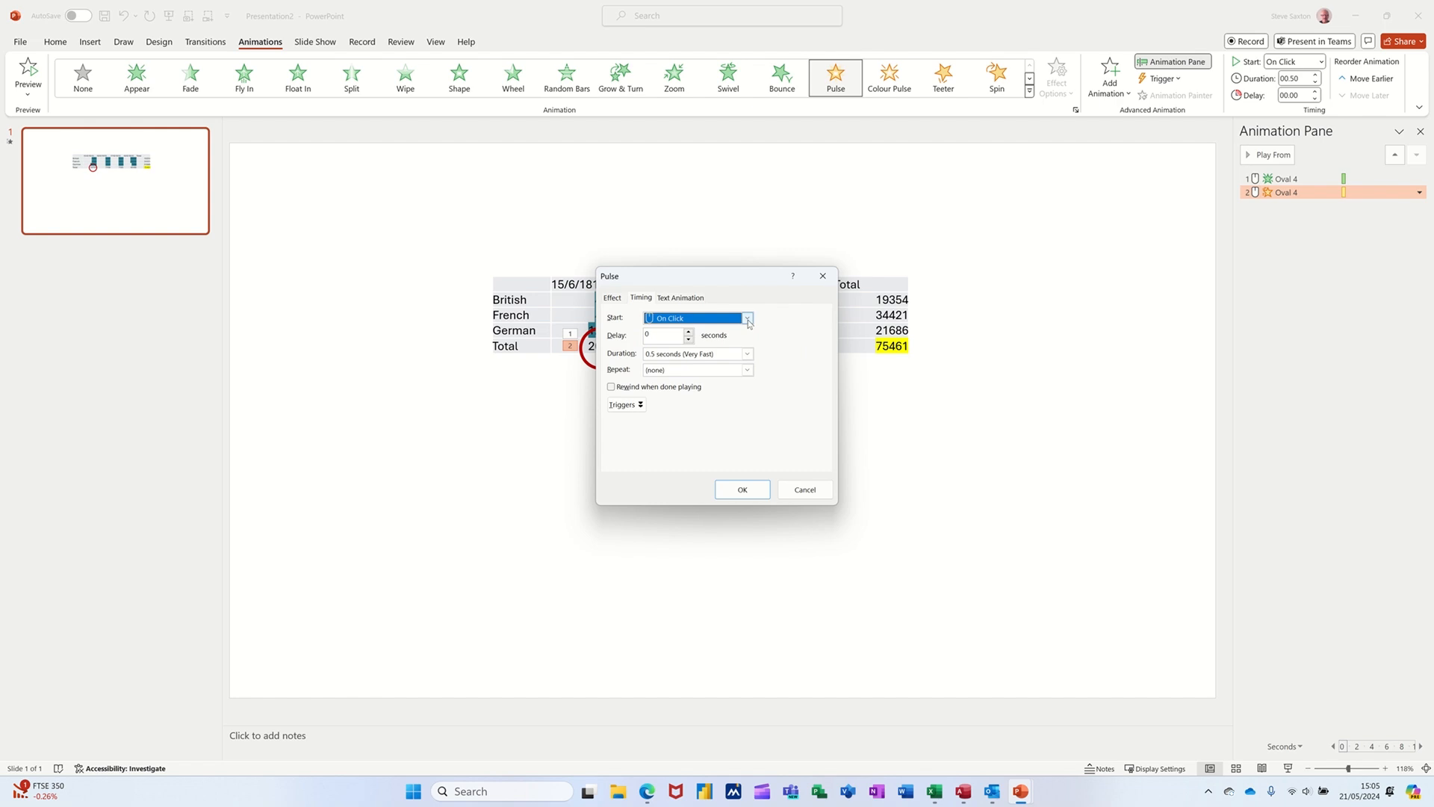
pyautogui.click(747, 319)
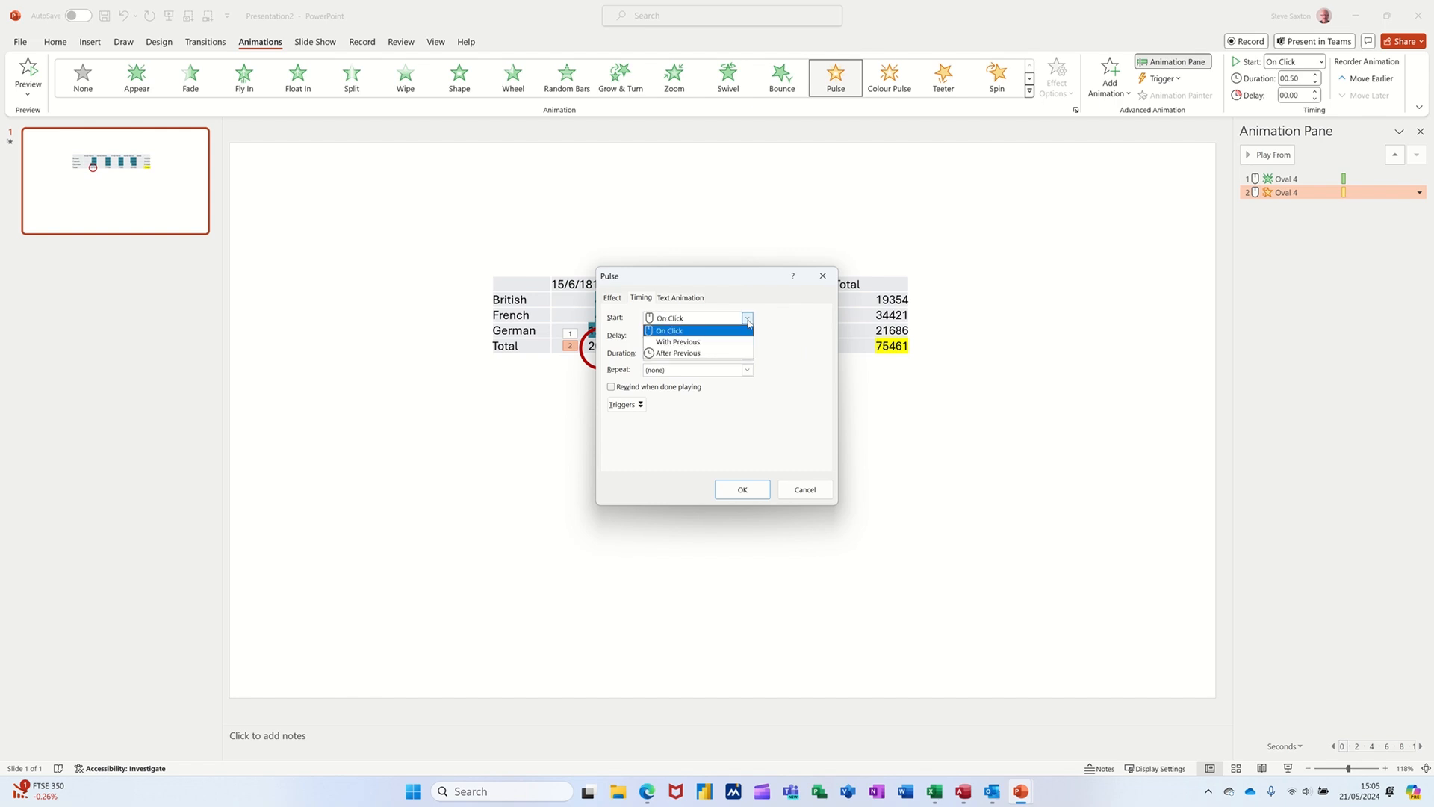
pyautogui.click(716, 342)
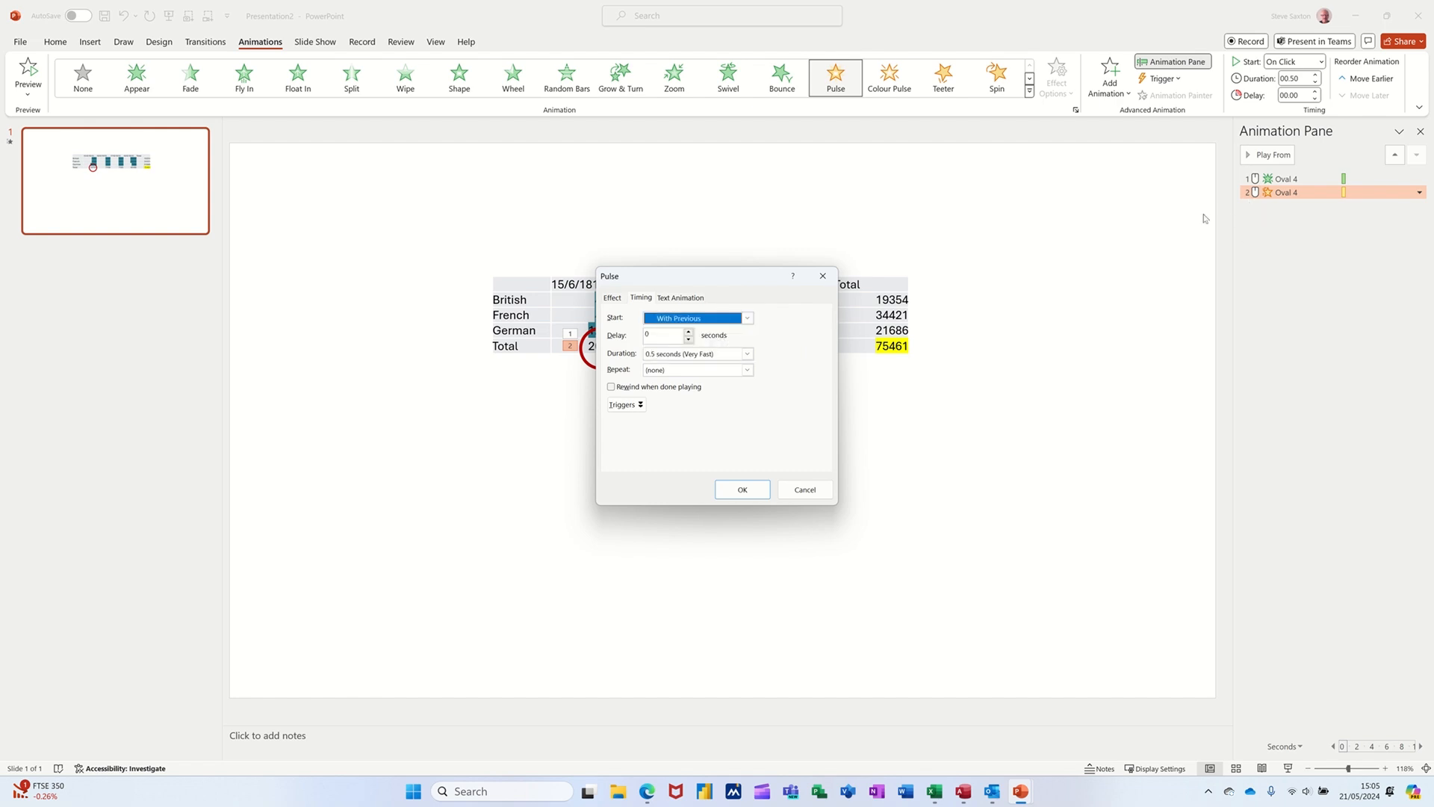
pyautogui.click(746, 374)
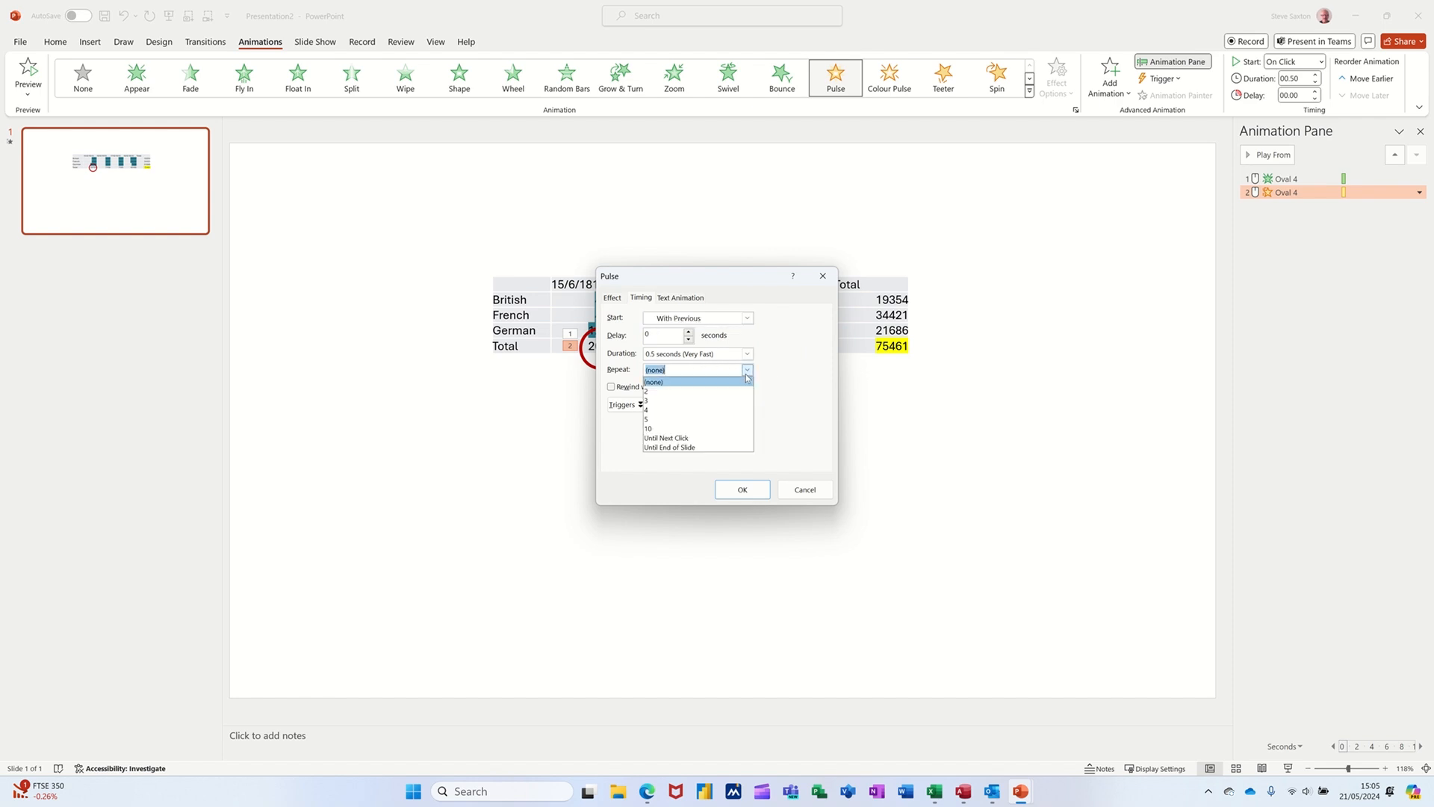
pyautogui.click(705, 428)
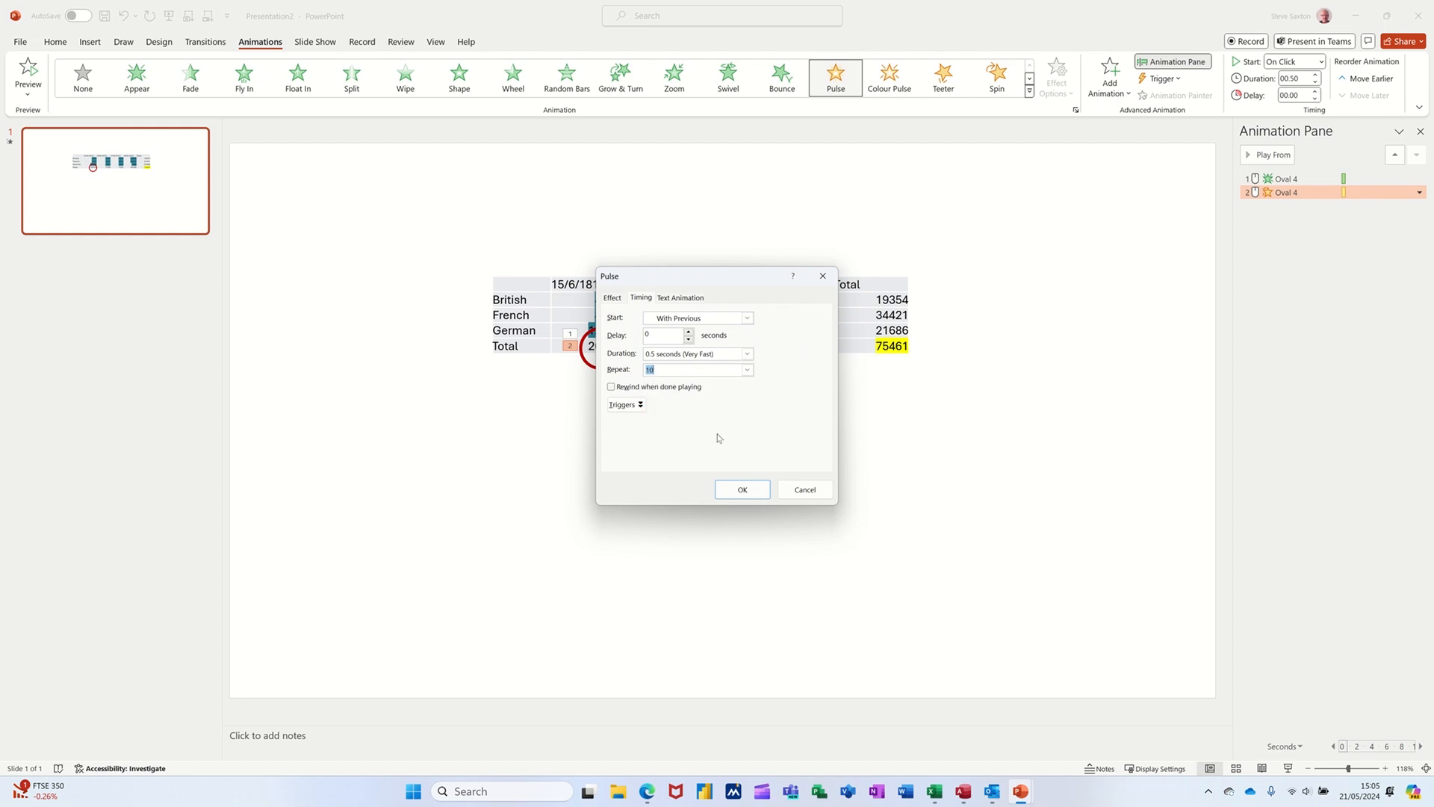
pyautogui.click(742, 490)
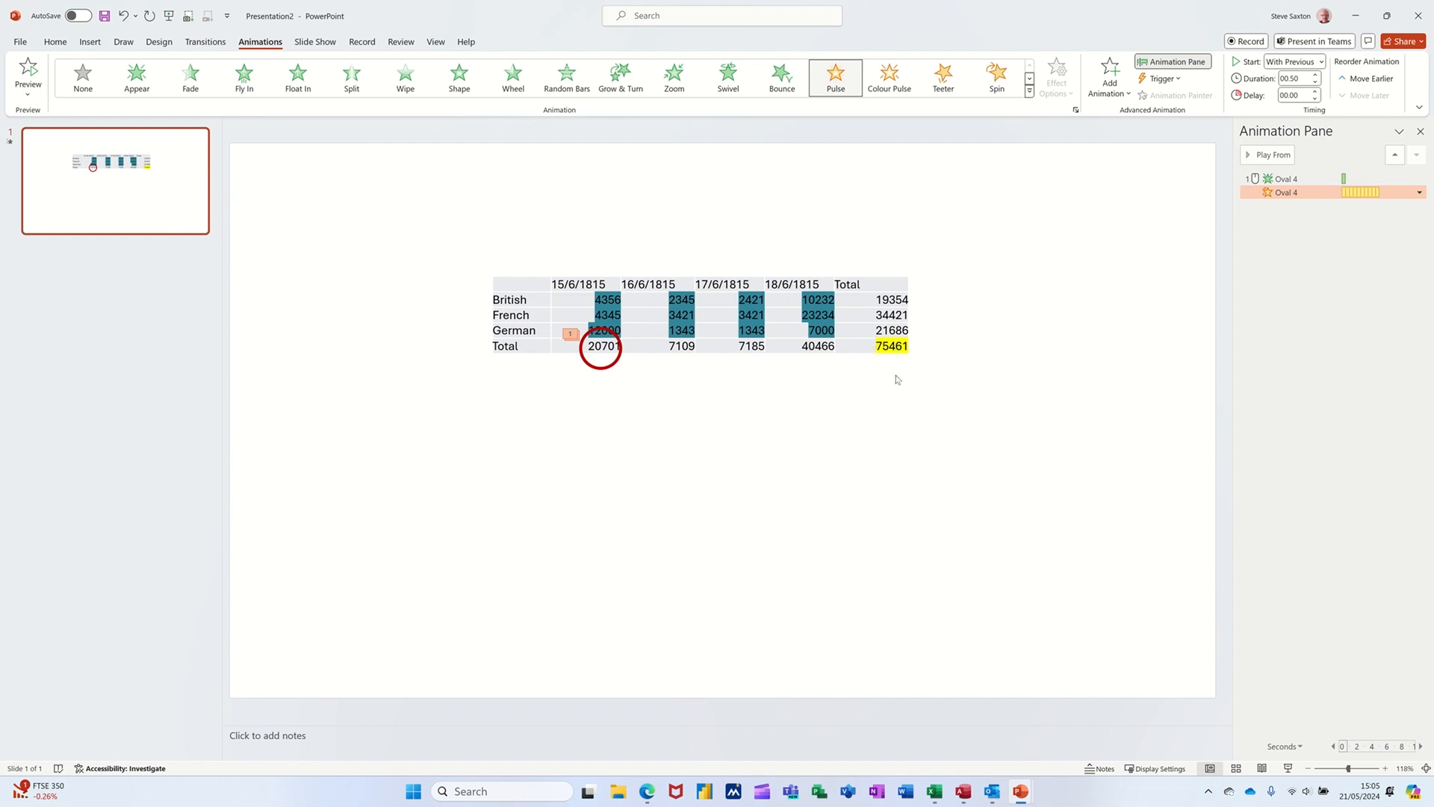
# Step: Add a Right motion path to the red circle from the Lines and Curves paths
pyautogui.click(1108, 86)
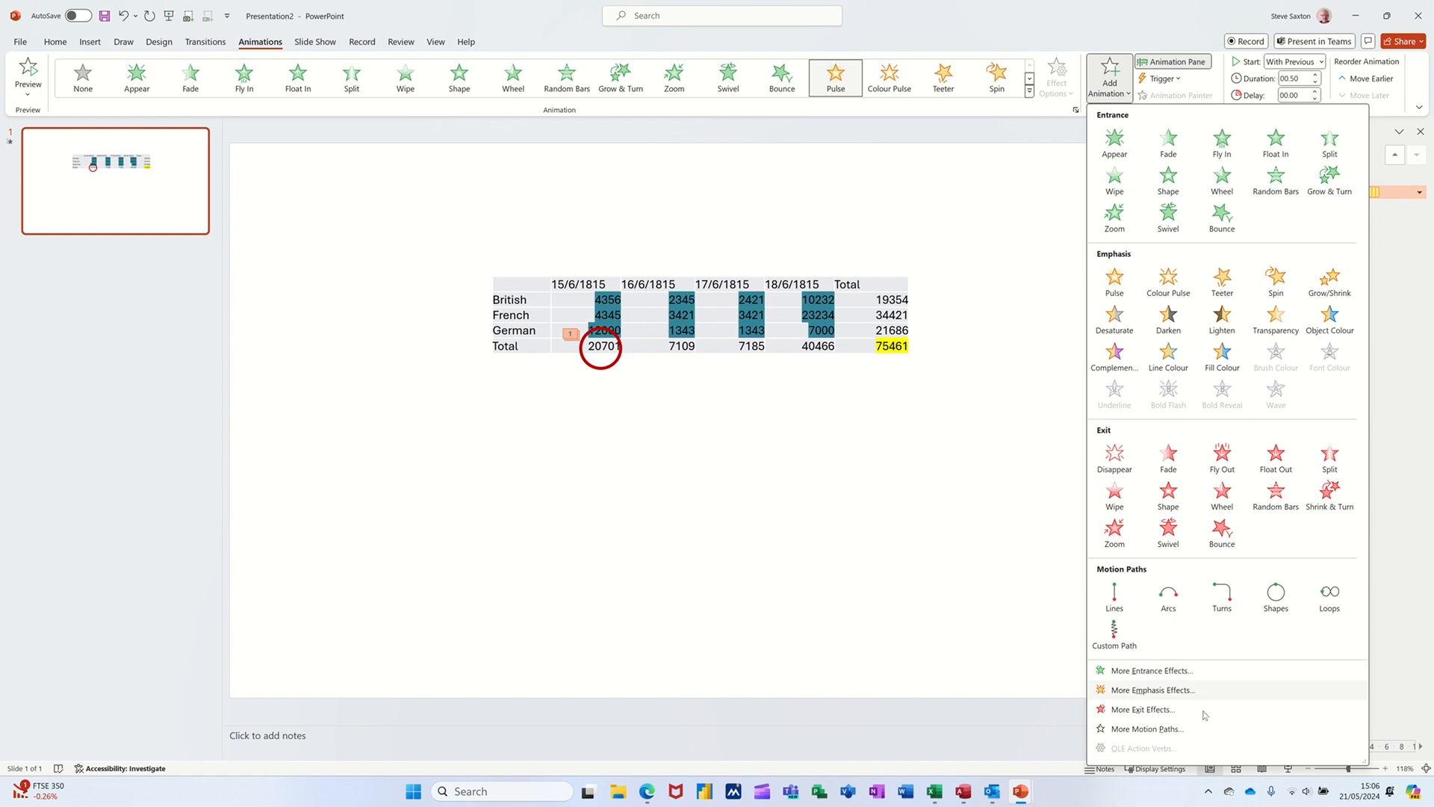
pyautogui.click(1131, 729)
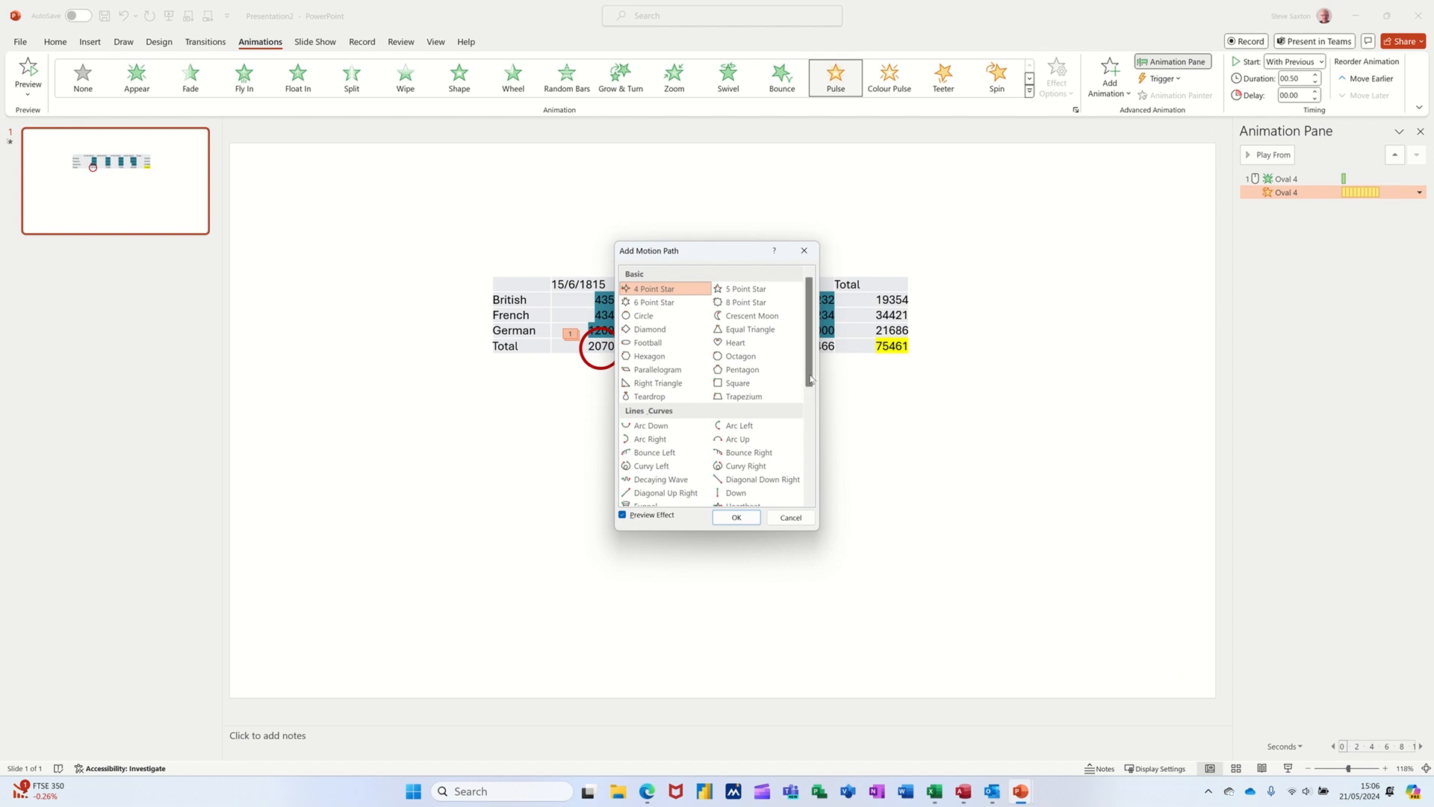
pyautogui.moveTo(810, 379); pyautogui.dragTo(810, 406)
pyautogui.moveTo(809, 405); pyautogui.dragTo(809, 422)
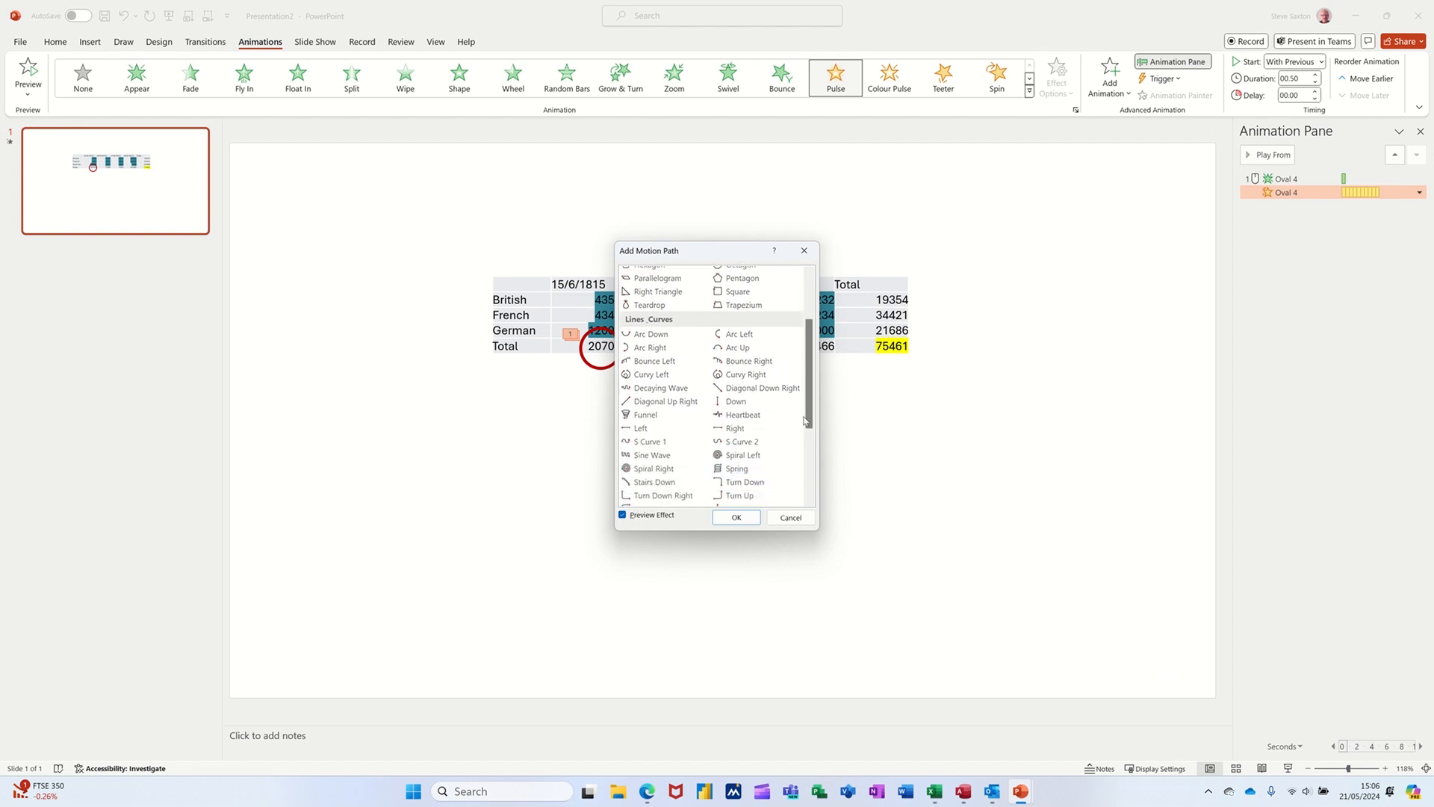
pyautogui.click(744, 432)
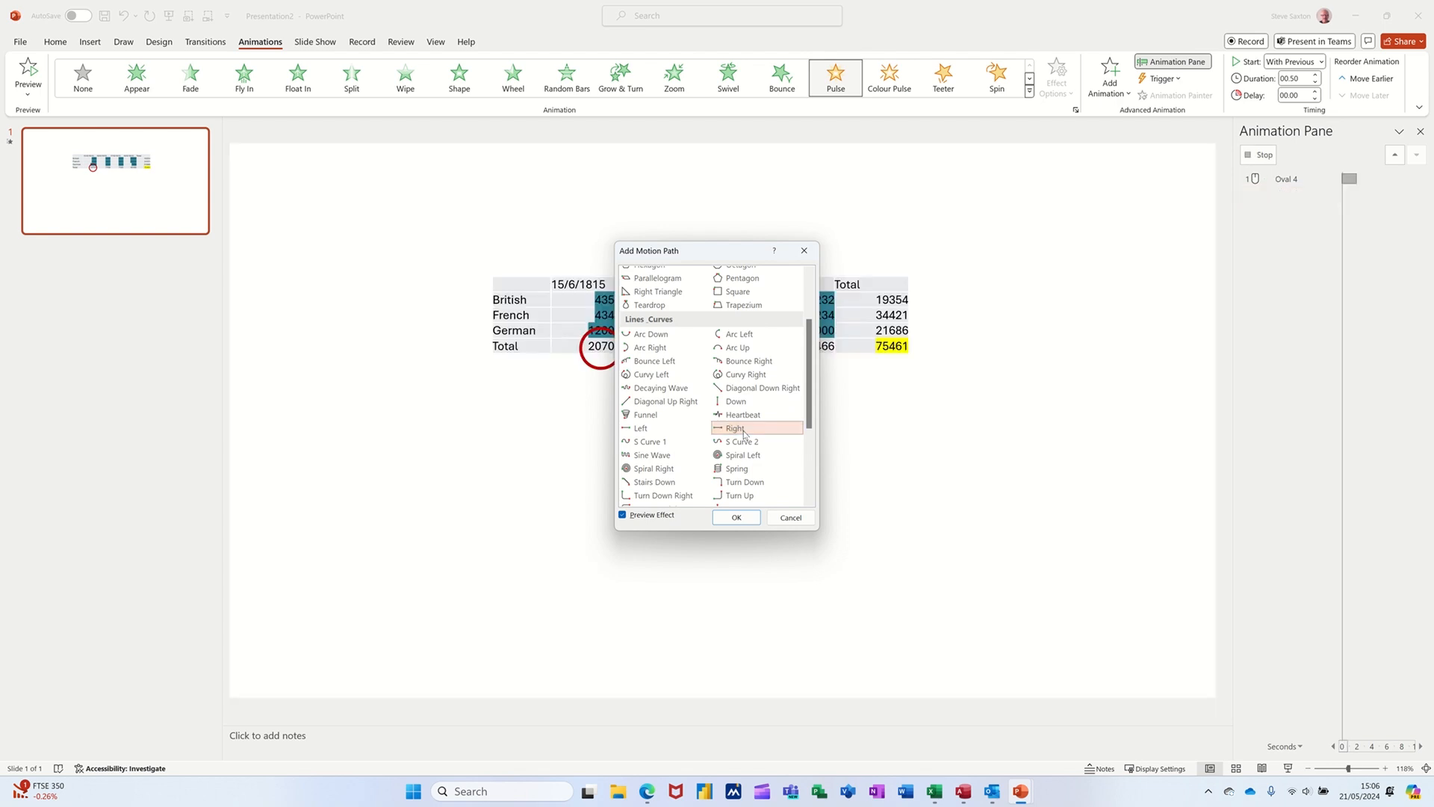
pyautogui.click(736, 519)
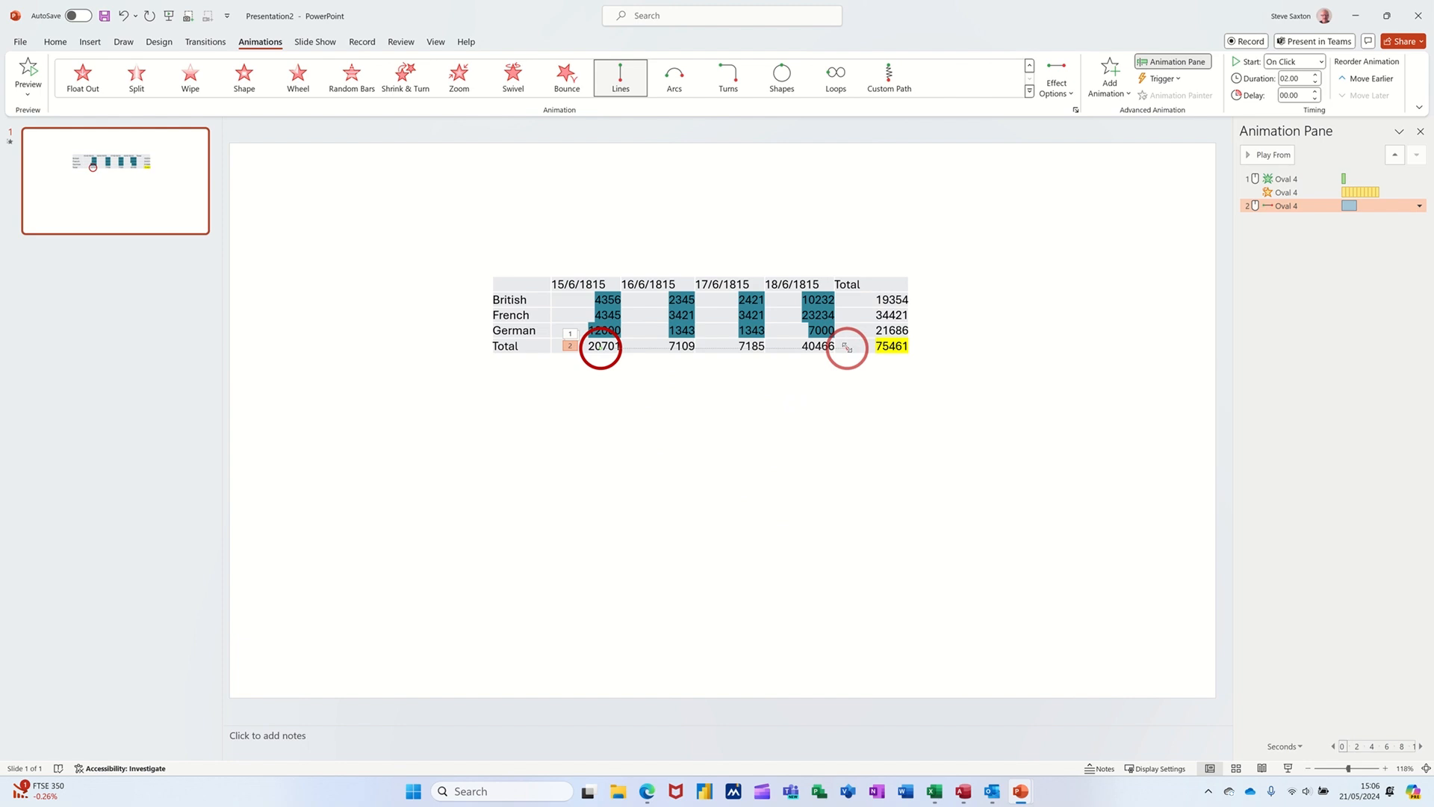
# Step: Extend the motion path so it ends over the yellow grand total, and play the animations from the Dissolve In effect
pyautogui.moveTo(847, 348); pyautogui.dragTo(893, 345)
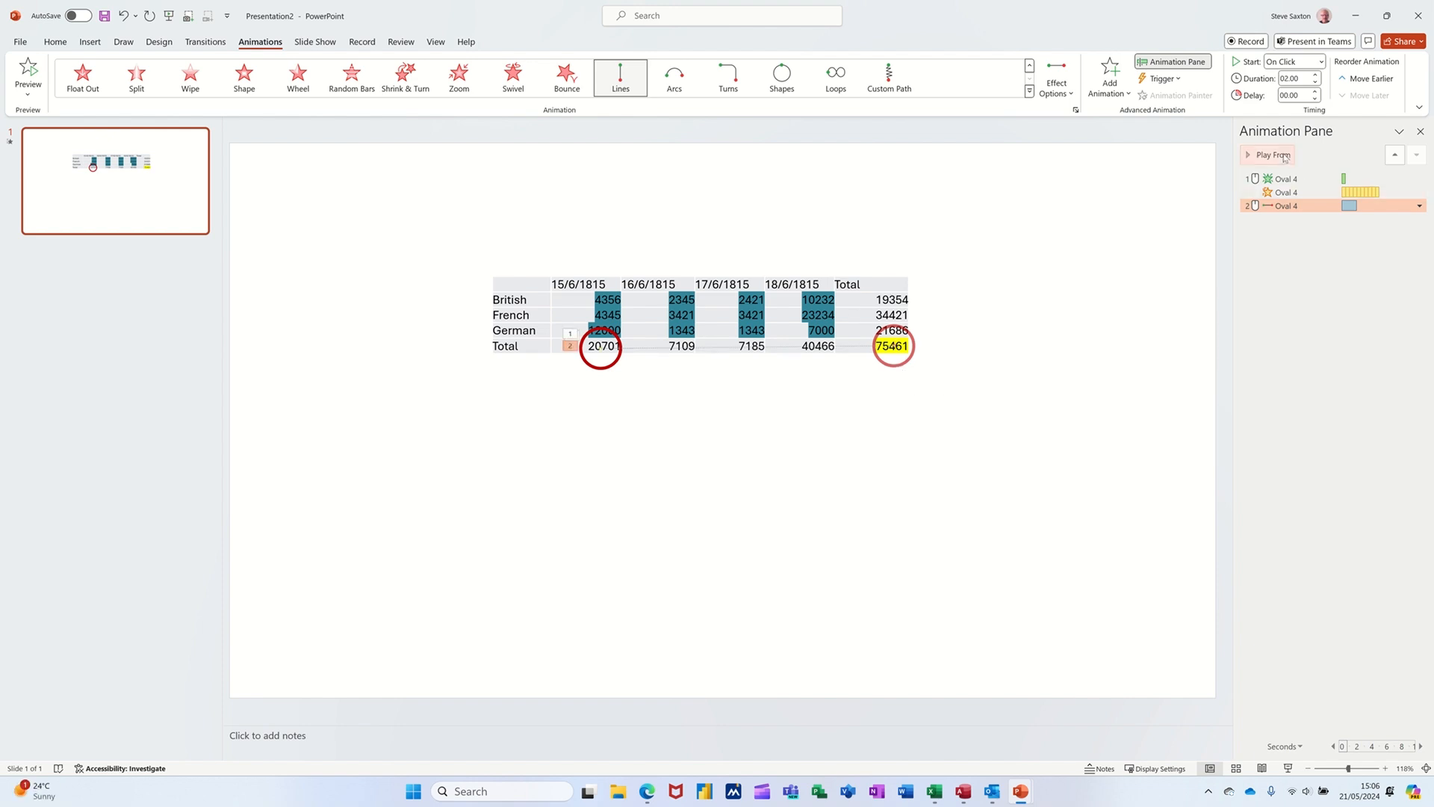
pyautogui.click(1298, 178)
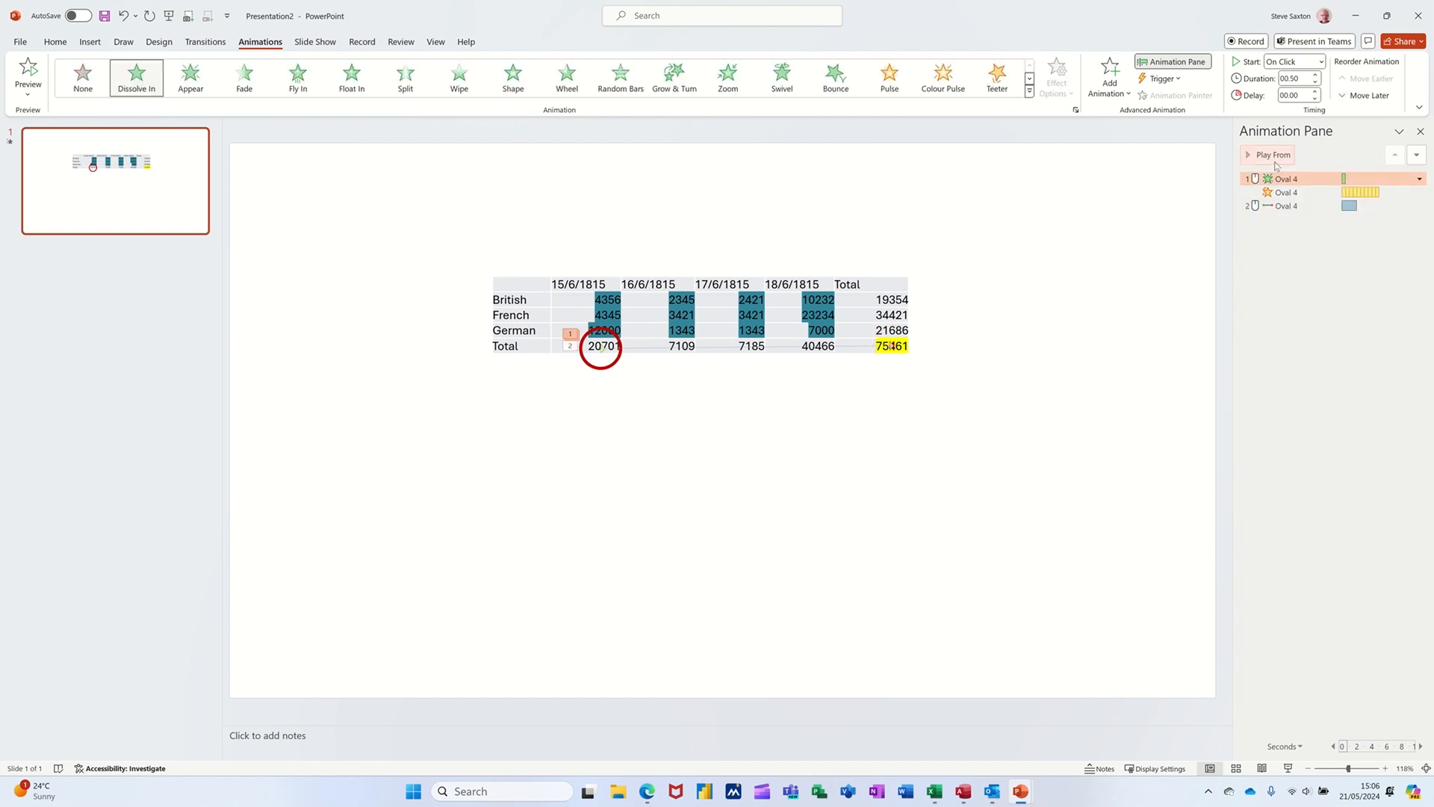
pyautogui.click(1266, 156)
# Step: Add a second Pulse emphasis animation to the circle, repeating 10 times, and play the sequence from the Dissolve In effect
pyautogui.click(1118, 93)
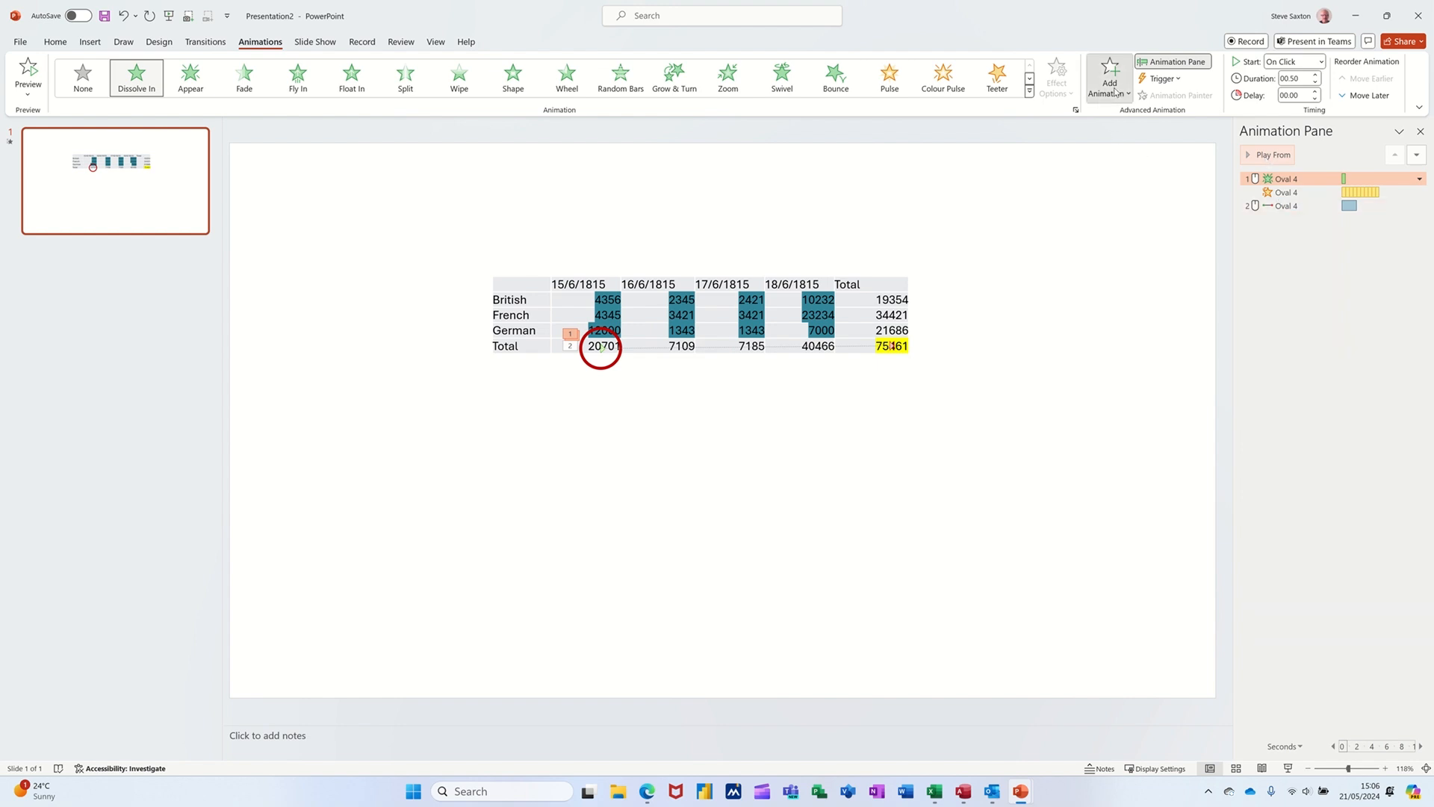
pyautogui.click(1115, 282)
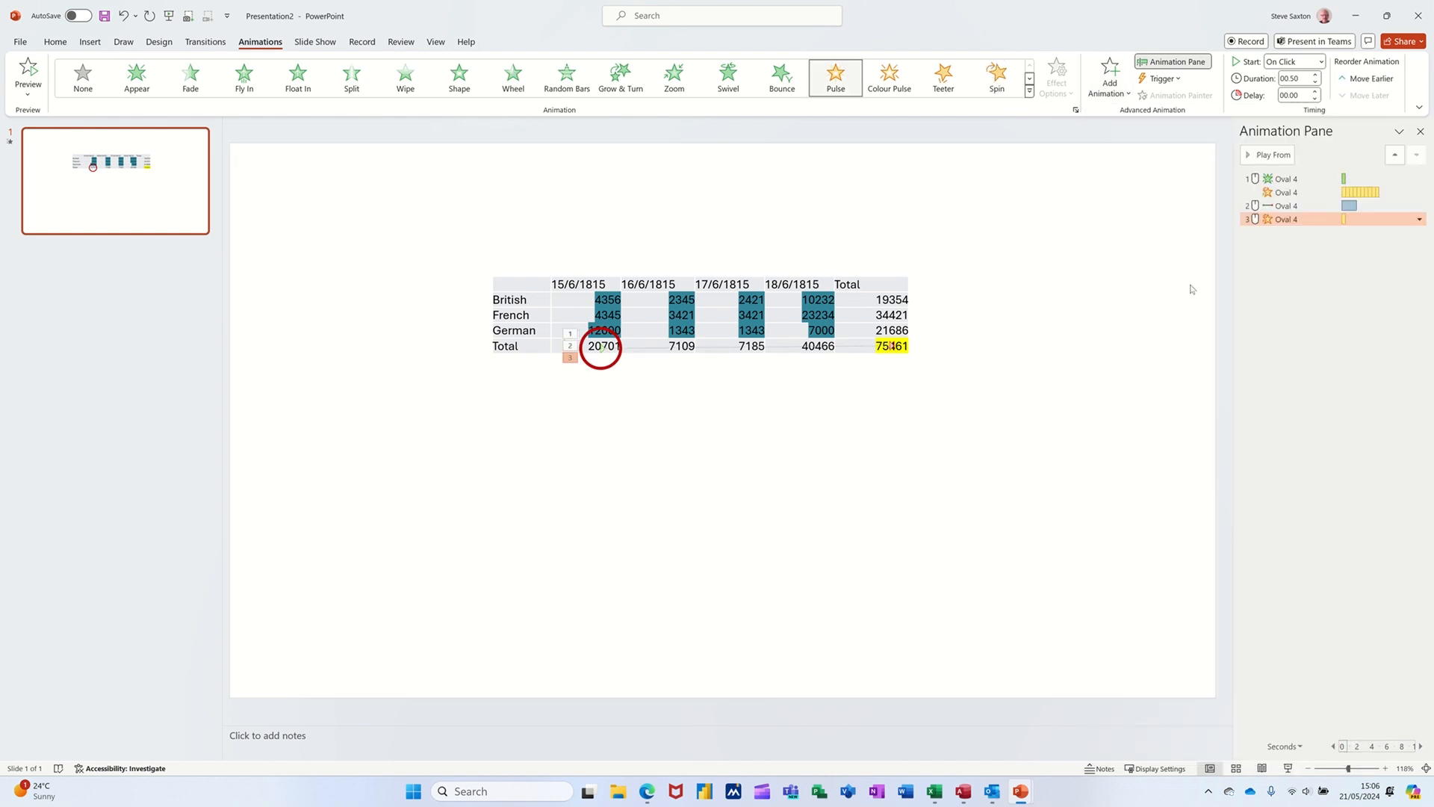
pyautogui.click(1419, 219)
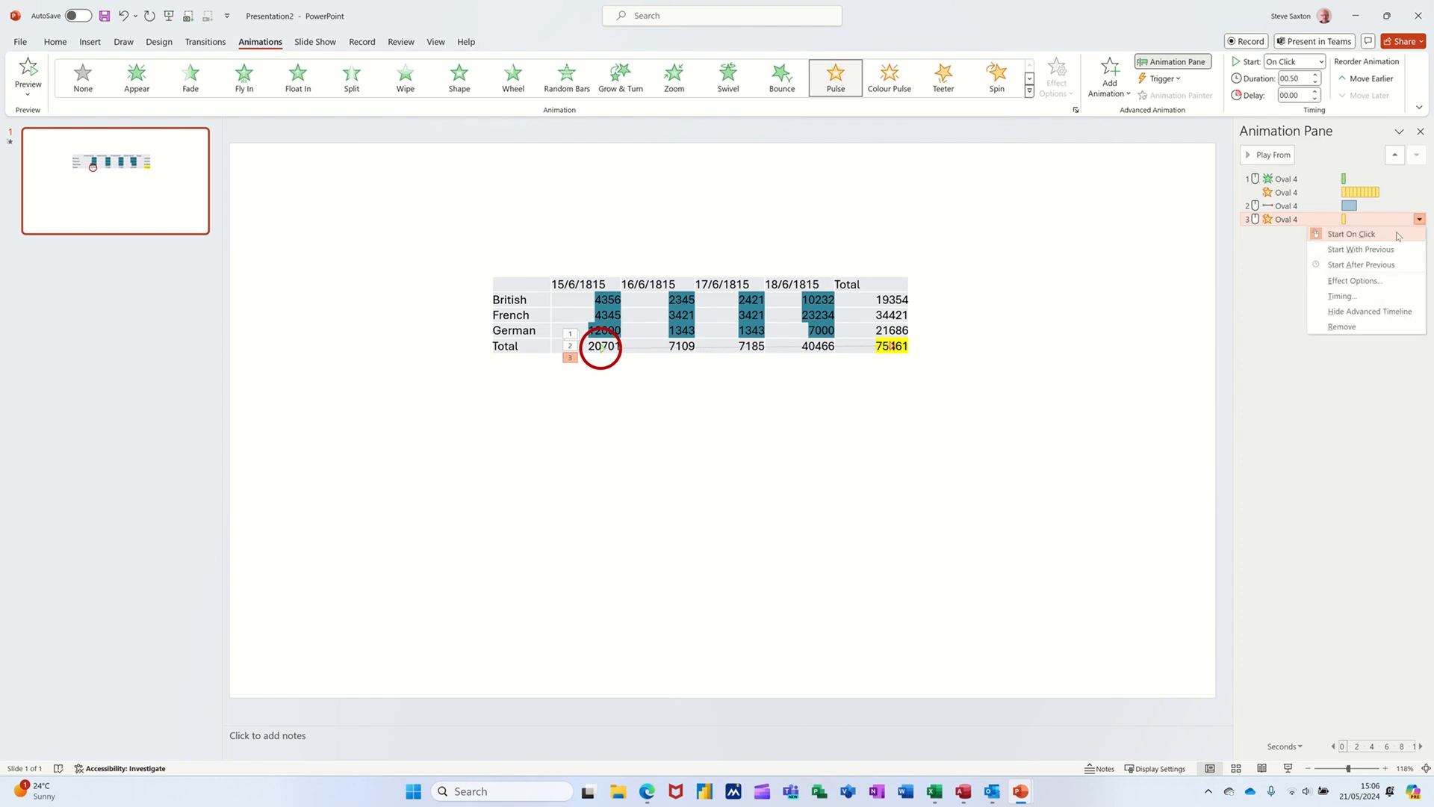
pyautogui.click(1368, 287)
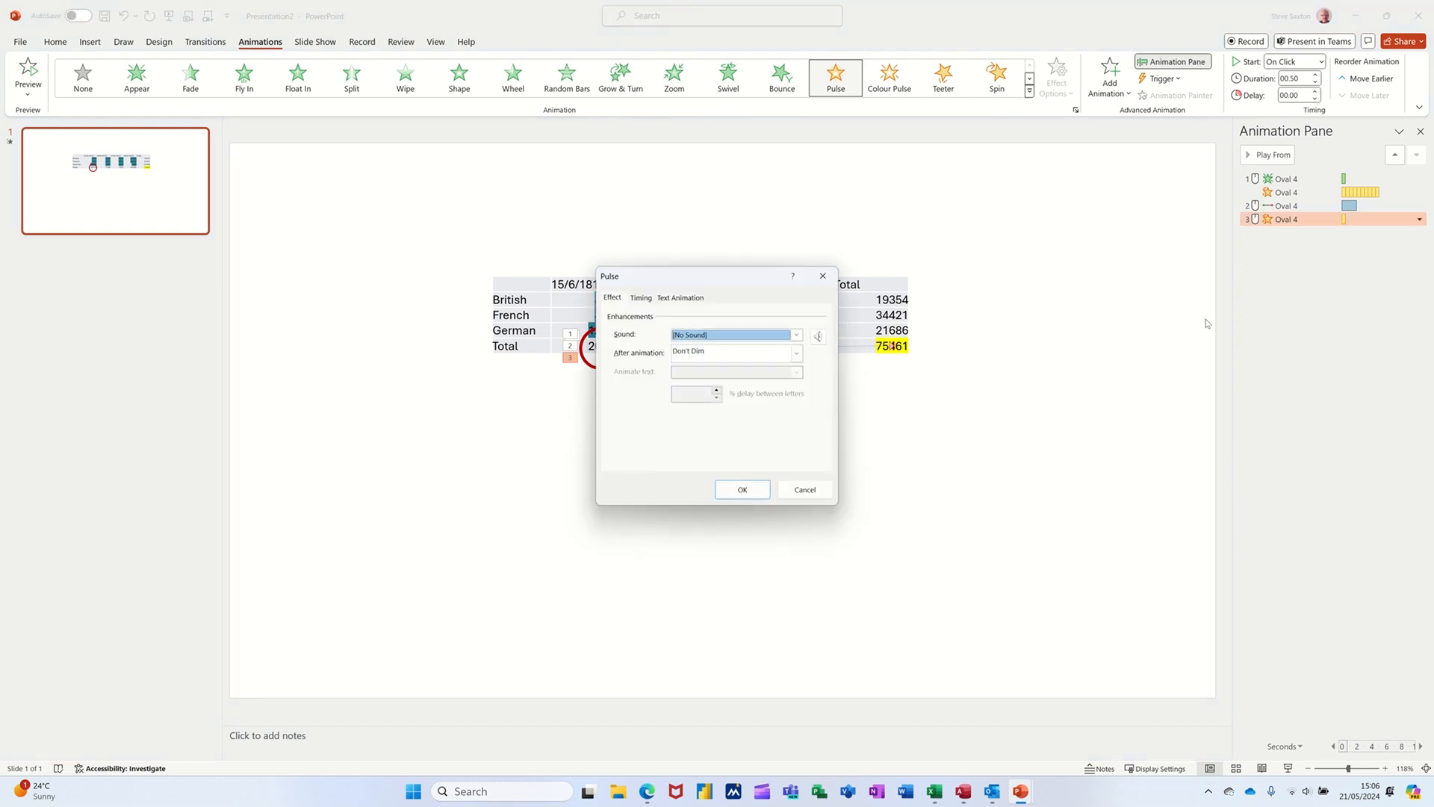
pyautogui.click(642, 298)
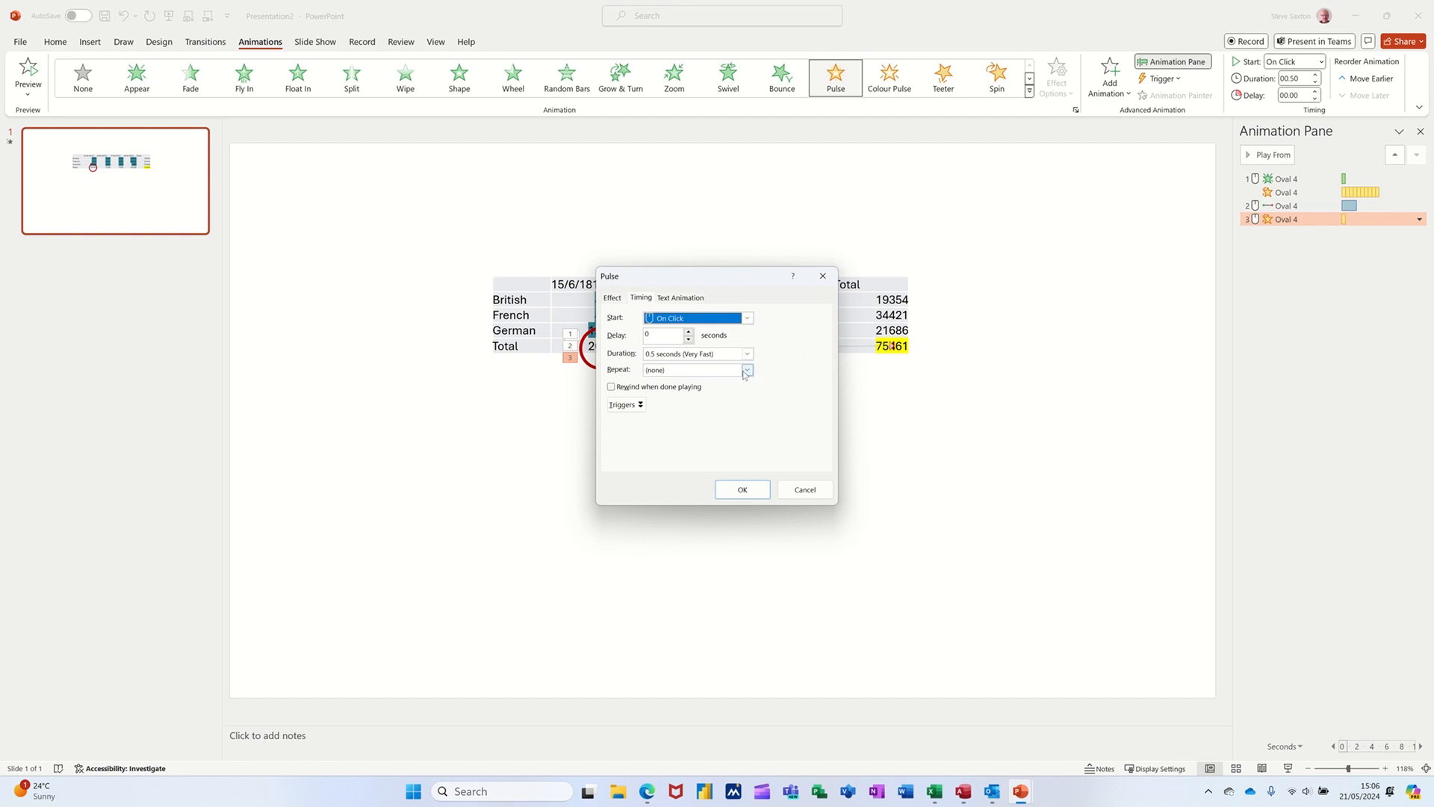
pyautogui.click(747, 370)
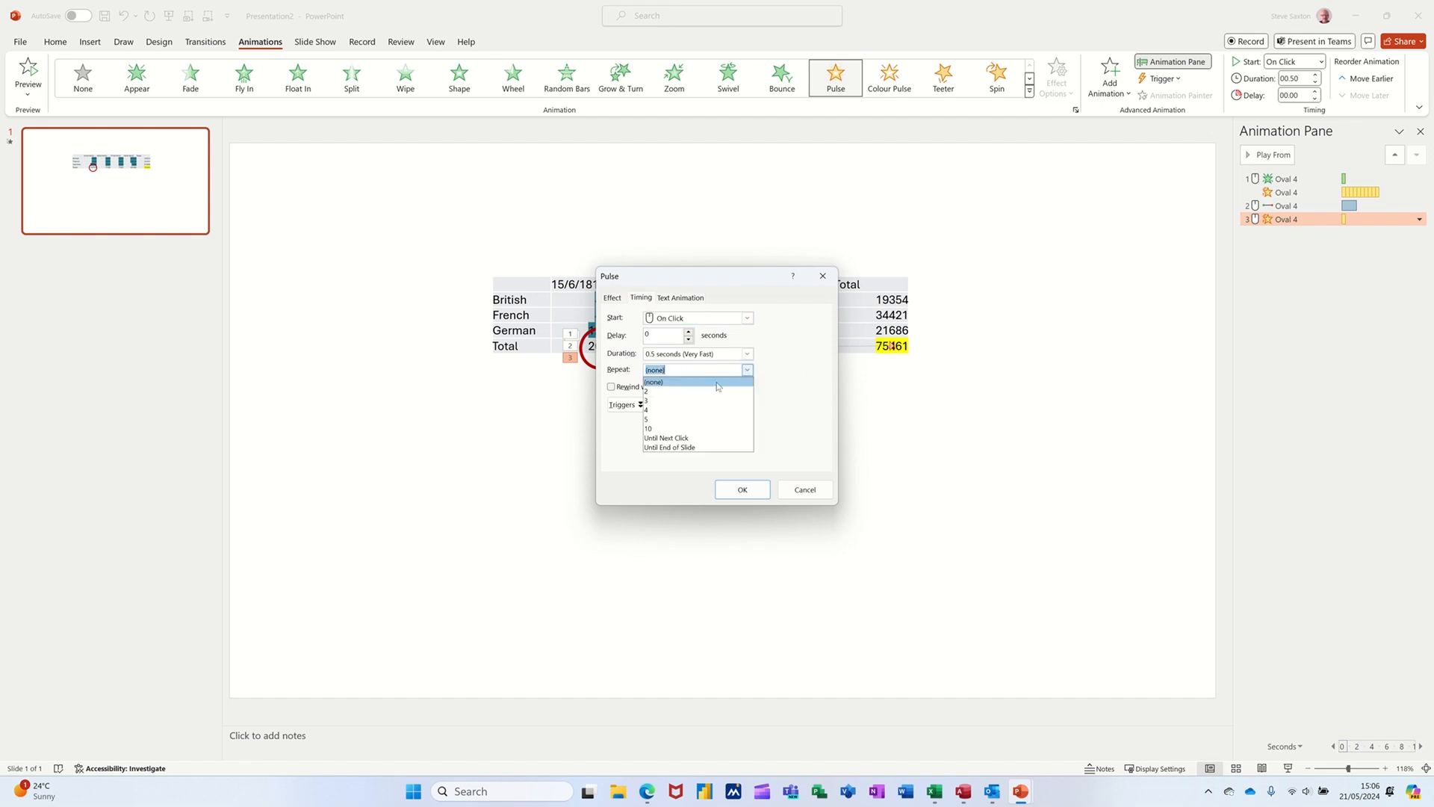
pyautogui.click(678, 429)
pyautogui.click(739, 490)
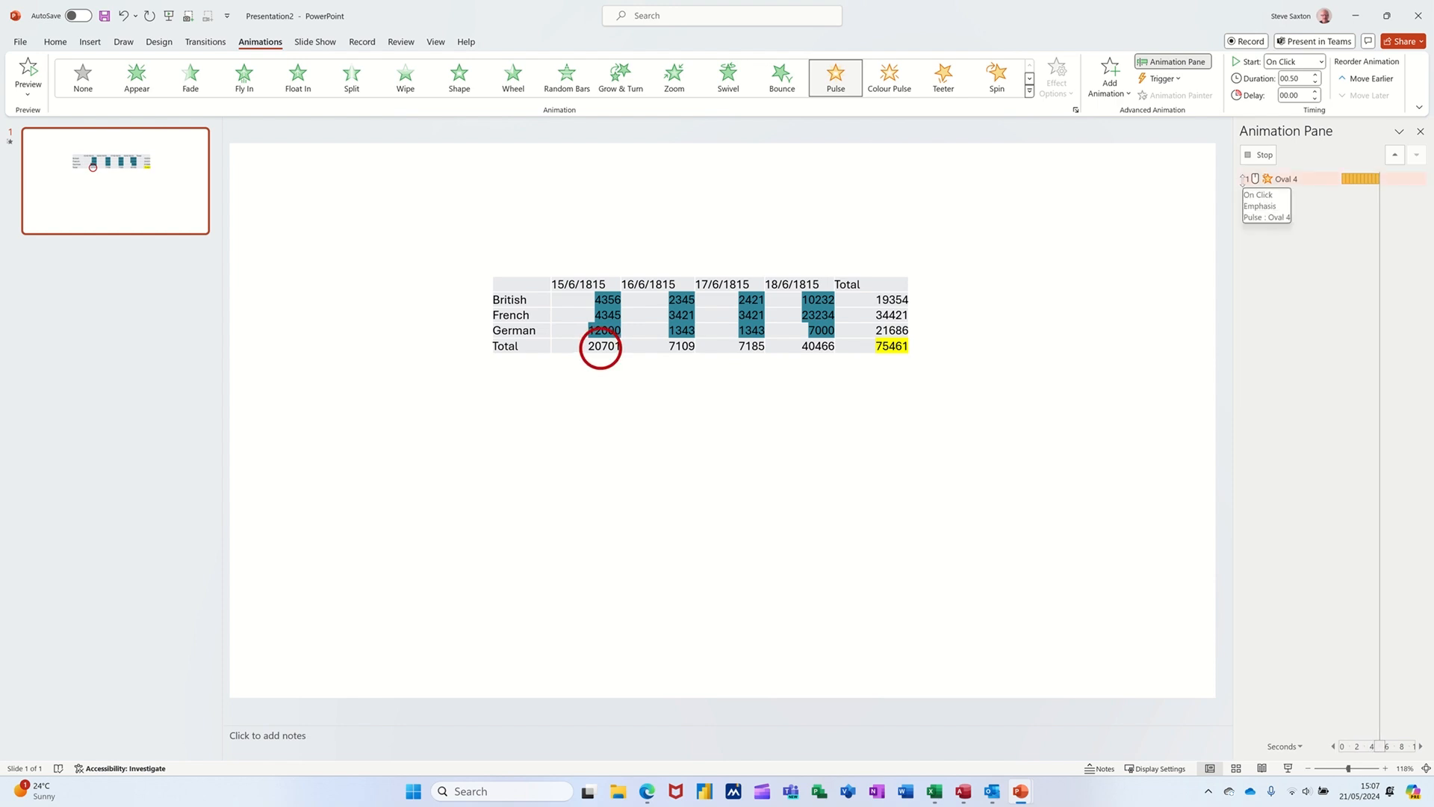
pyautogui.click(1270, 179)
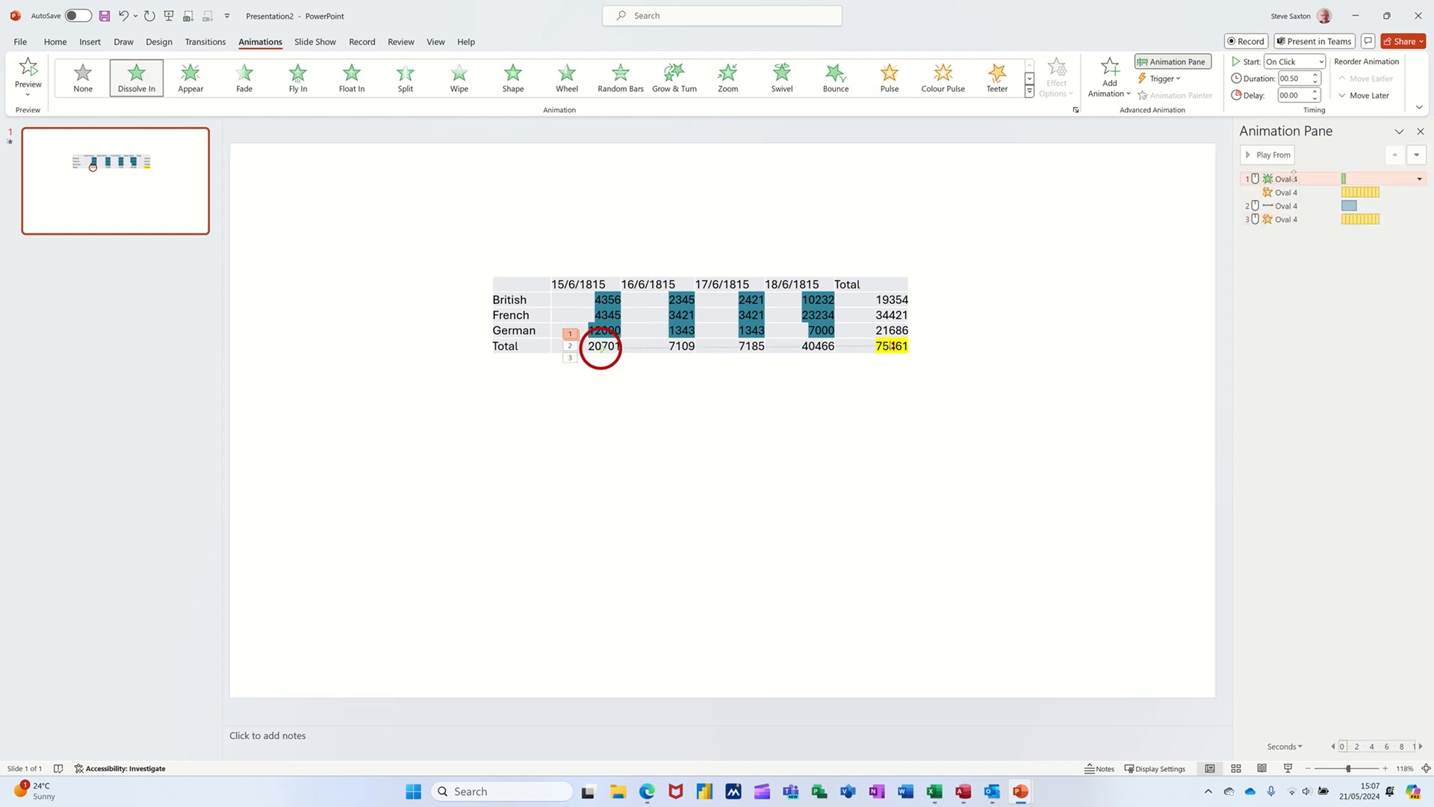
pyautogui.click(1267, 157)
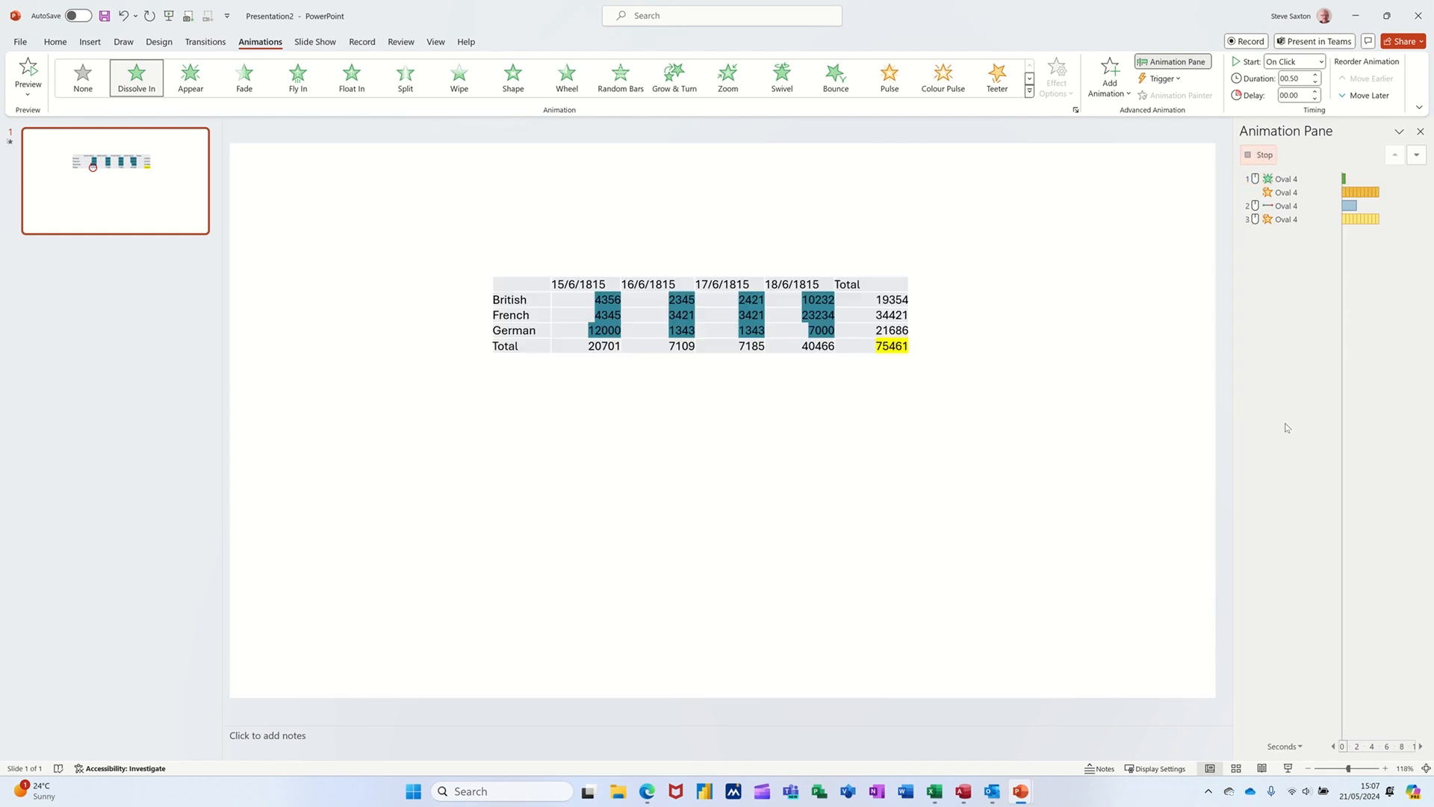